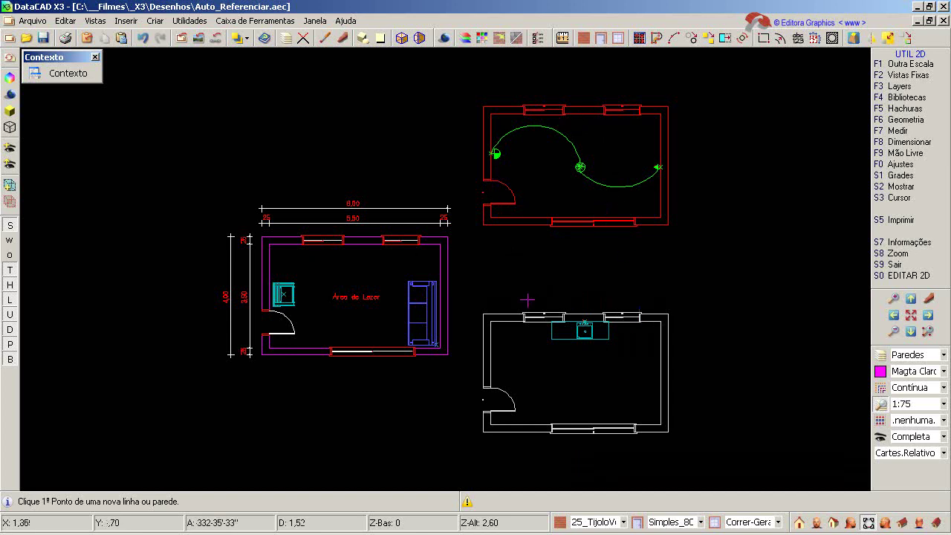
- Open the print preview and examine the line weights of the furnished, electrical and plumbing plans up close, then close the preview
left_click(906, 220)
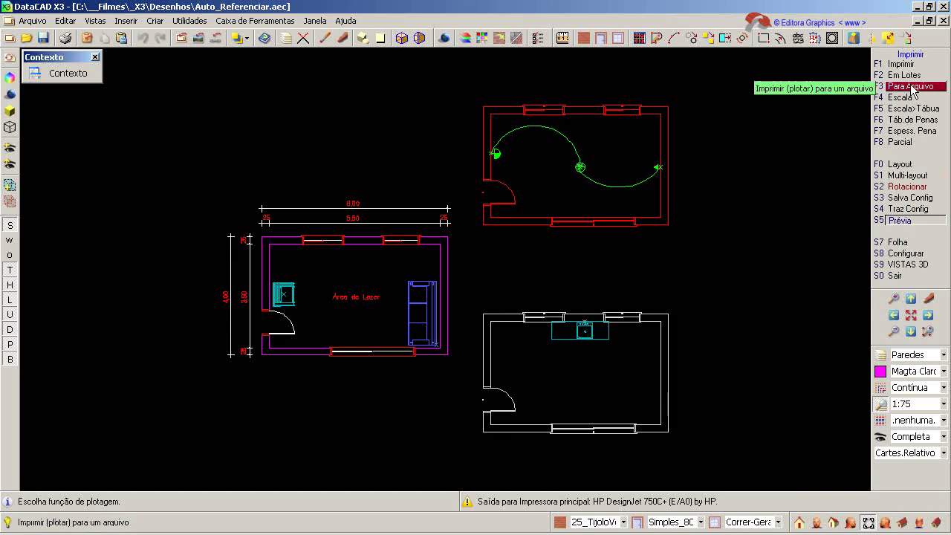
key("shift+F5")
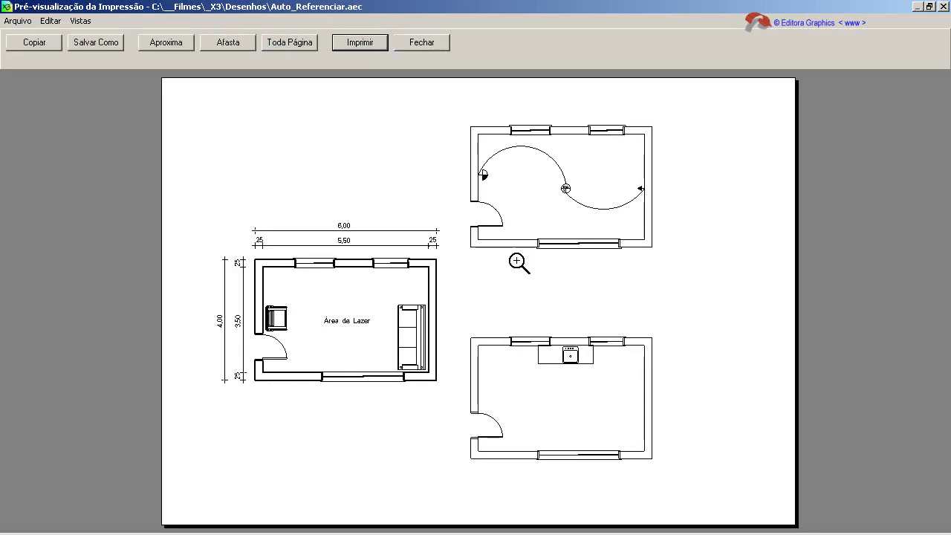
left_click(451, 279)
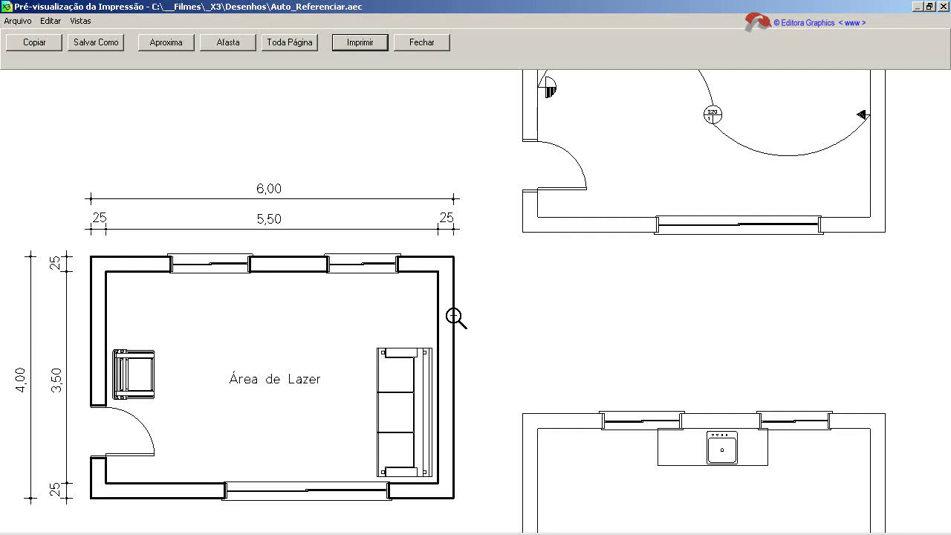
scroll(454, 317, "up", 5)
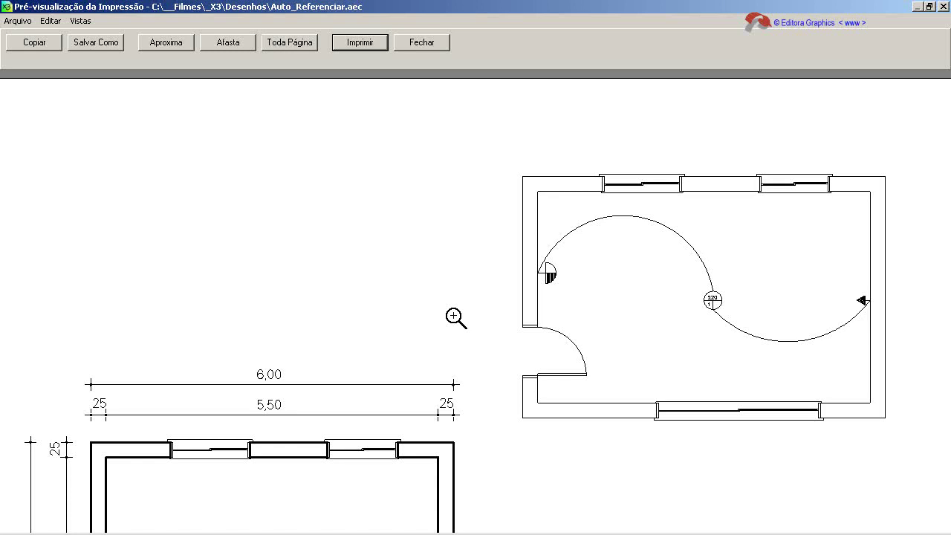
left_click(670, 311)
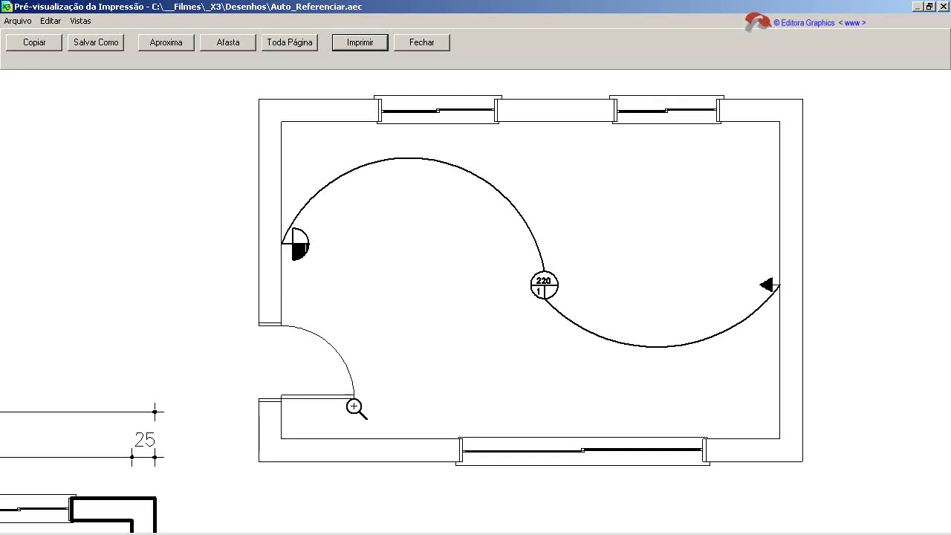
scroll(356, 423, "down", 10)
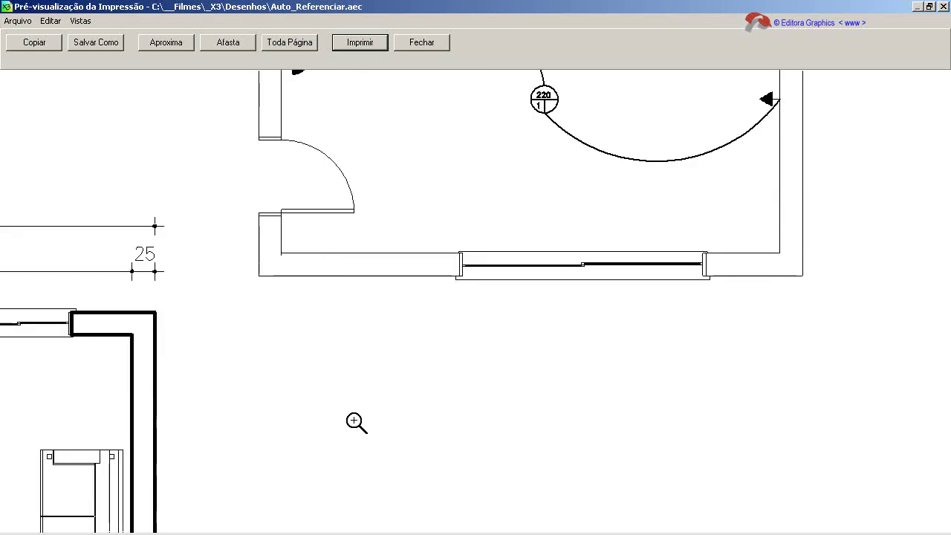
scroll(356, 422, "down", 5)
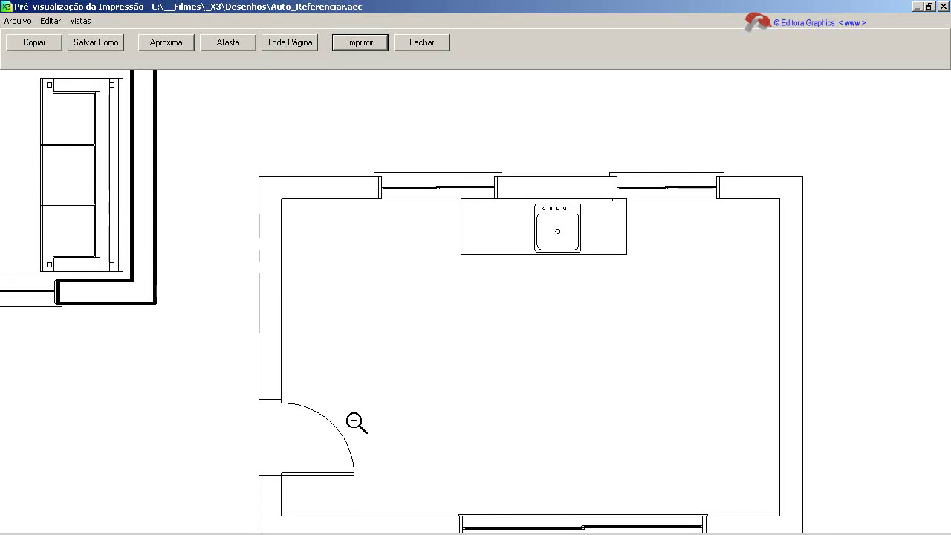
scroll(356, 422, "up", 3)
scroll(356, 422, "left", 5)
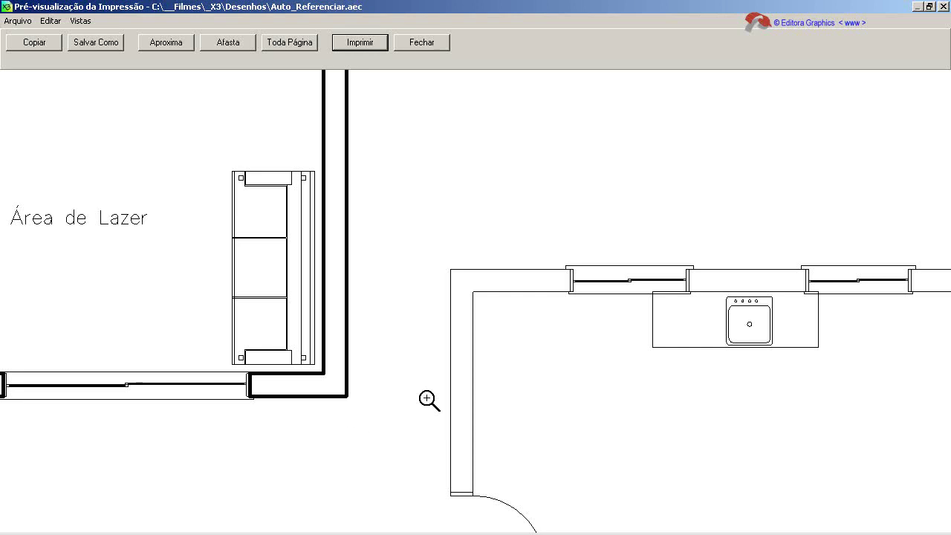
left_click(310, 44)
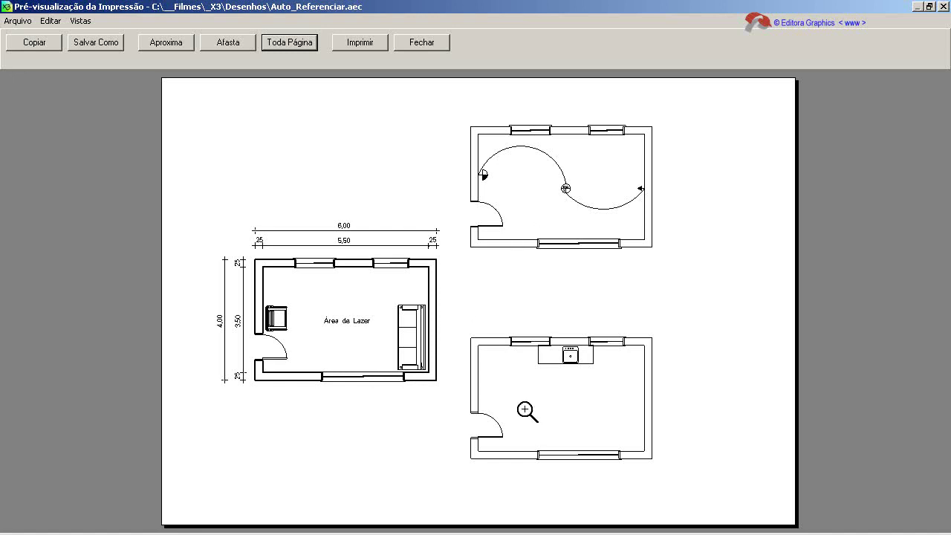
left_click(420, 43)
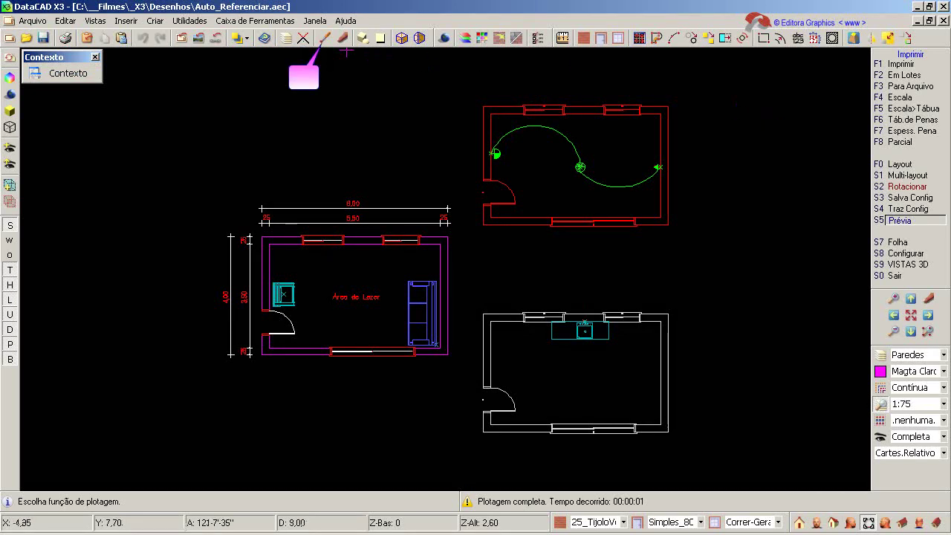
- Erase the electrical and plumbing plans beside the dimensioned Área de Lazer plan using a window selection
left_click(325, 43)
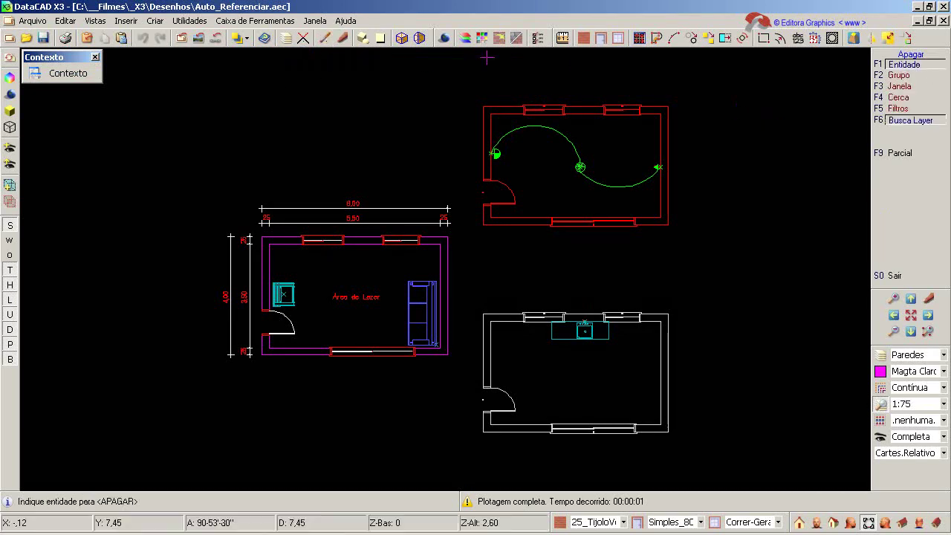
left_click(881, 87)
left_click(703, 83)
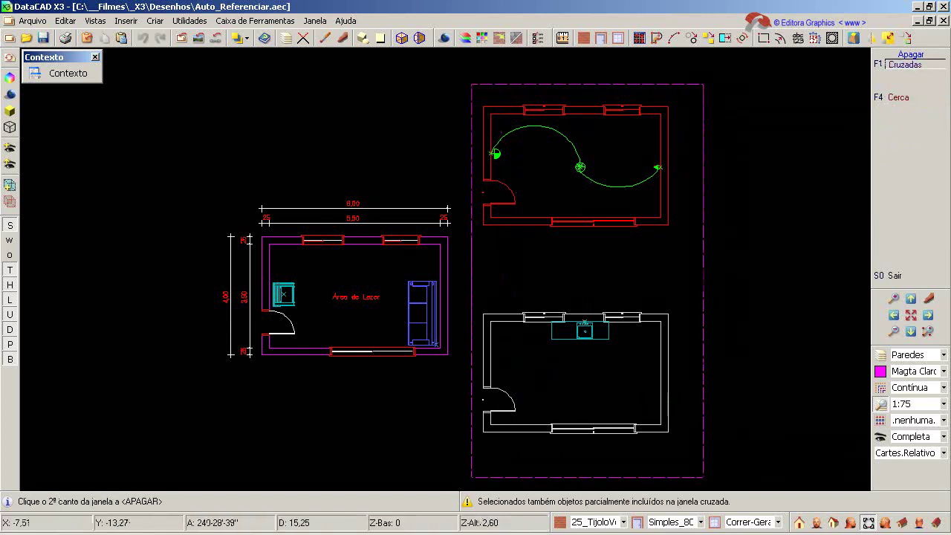
left_click(468, 472)
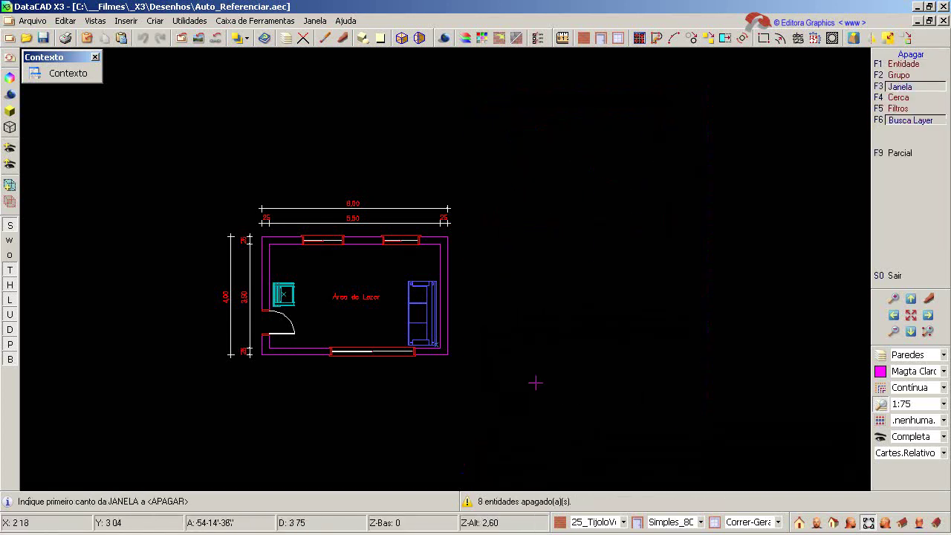
right_click(613, 231)
right_click(613, 230)
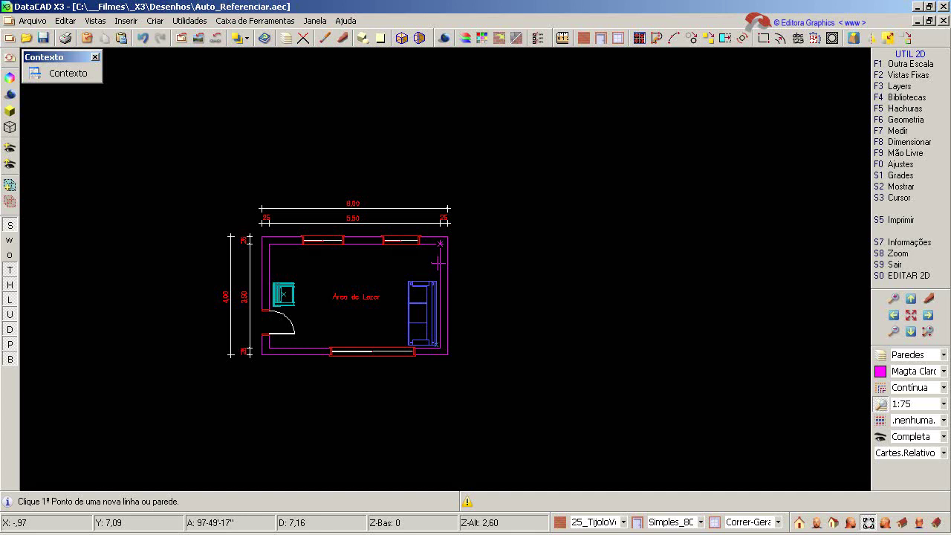
- In the saved Planta view, turn on the A-Ref_1 and Eletrica layers and make A-Ref_1 the current layer
left_click(919, 78)
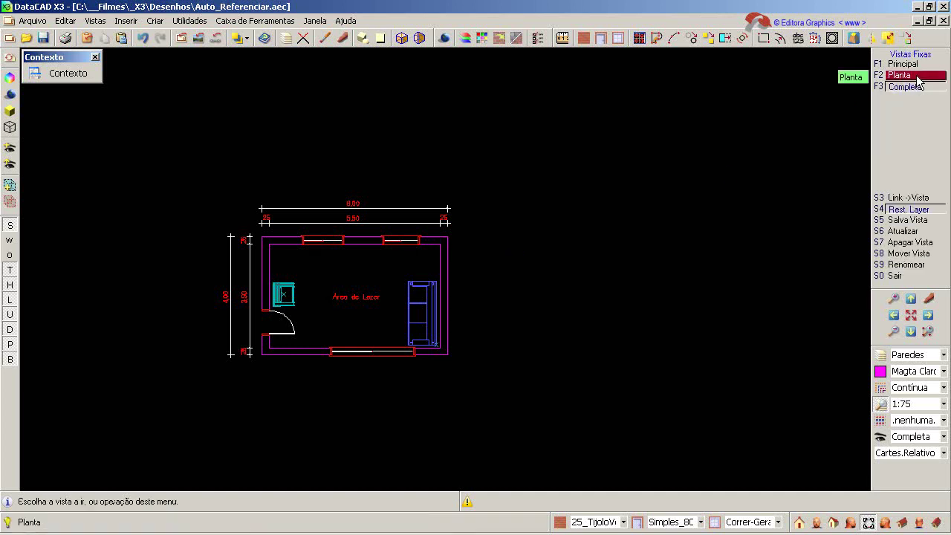
left_click(918, 77)
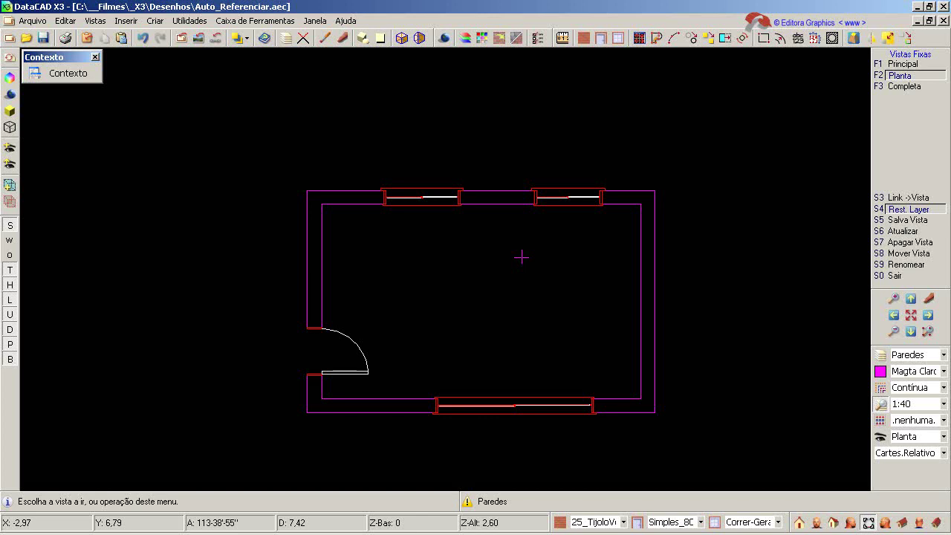
left_click(880, 355)
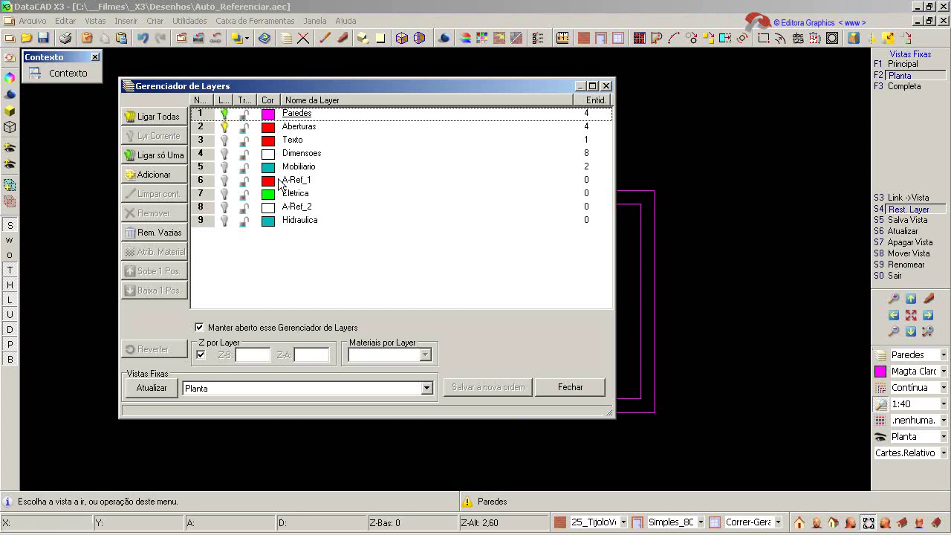
left_click(226, 180)
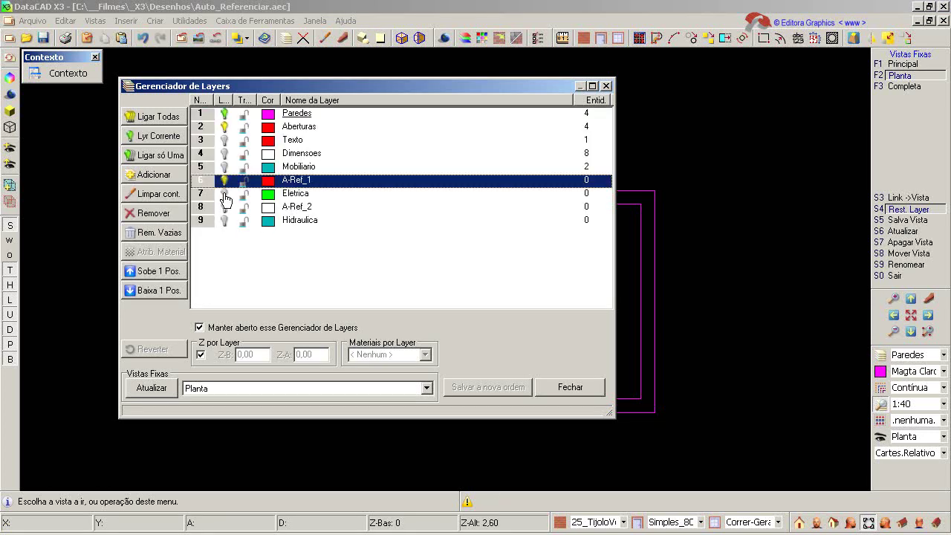
left_click(225, 194)
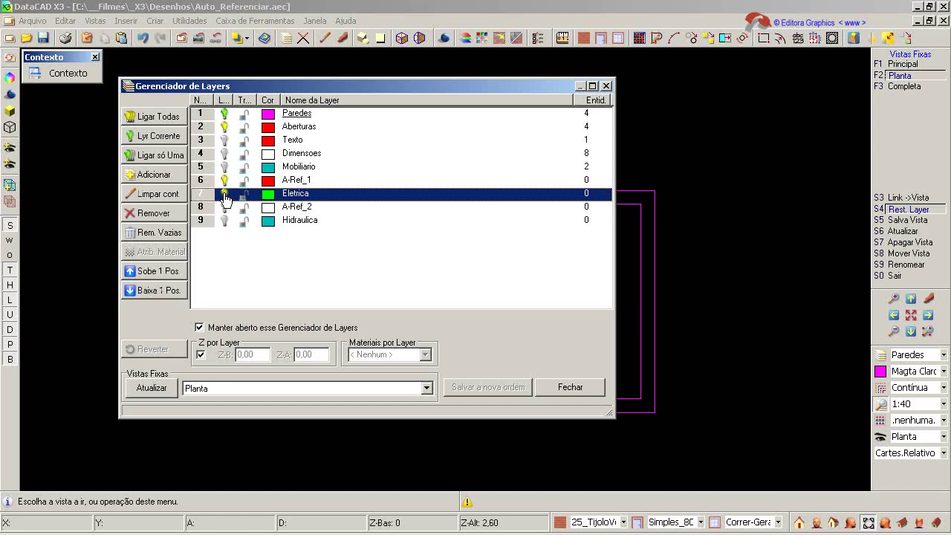
left_click(306, 181)
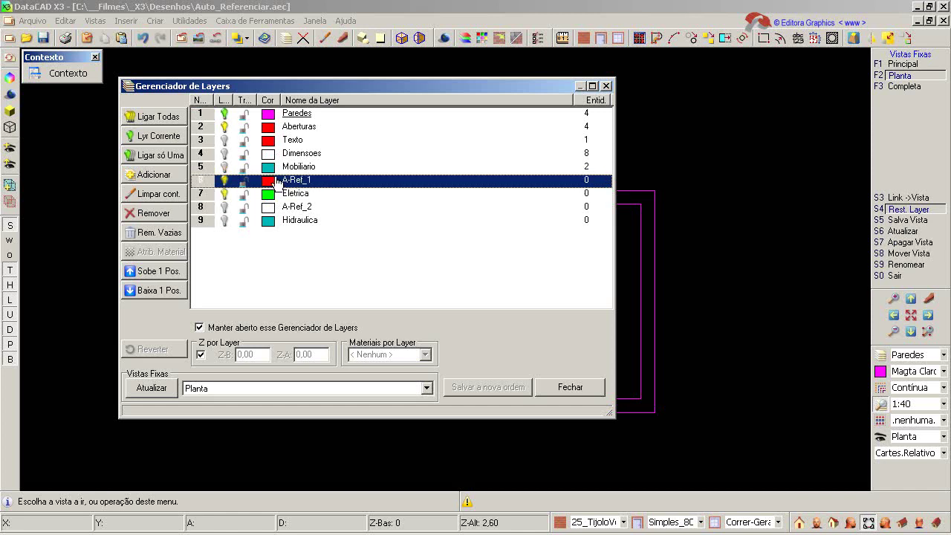
left_click(170, 139)
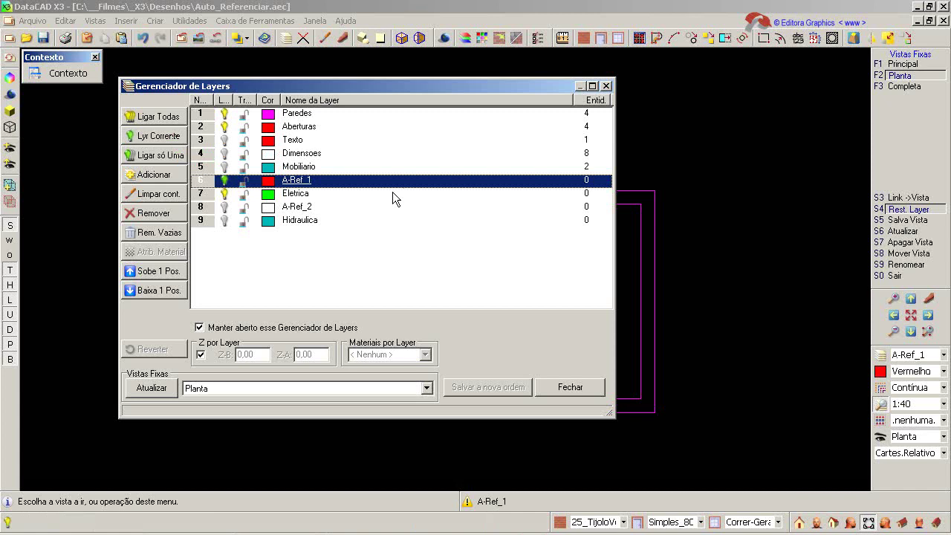
left_click(564, 389)
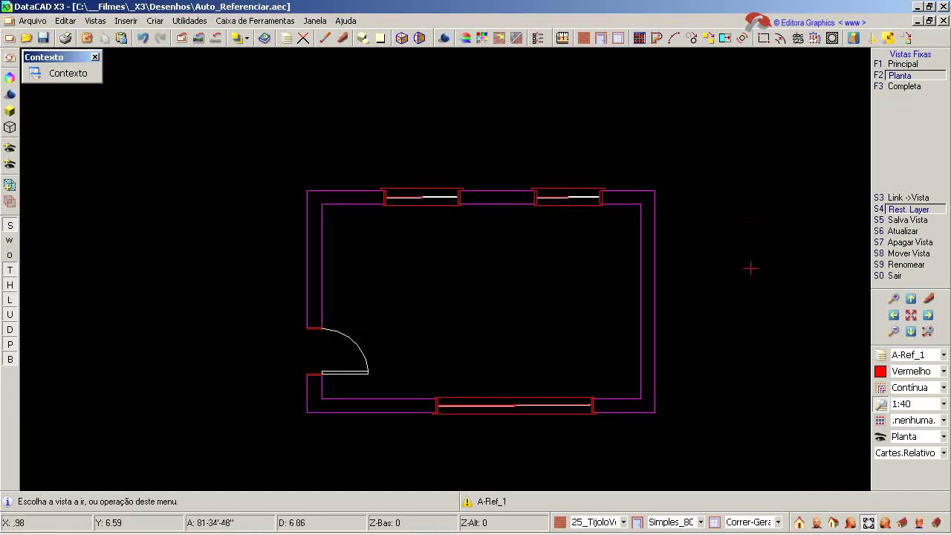
- Insert a self-referencing X-Ref of the drawing, anchored at the original plan's upper-right outer corner
left_click(130, 22)
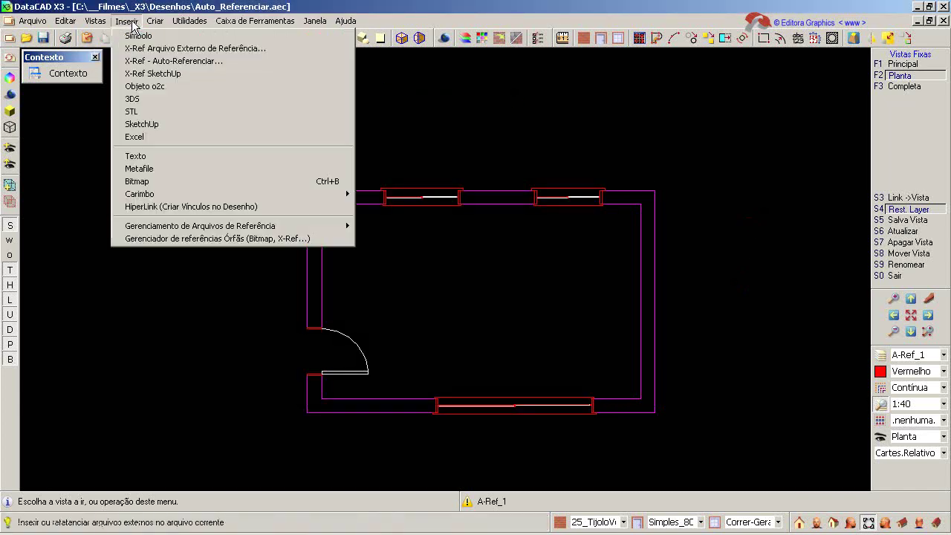
left_click(163, 62)
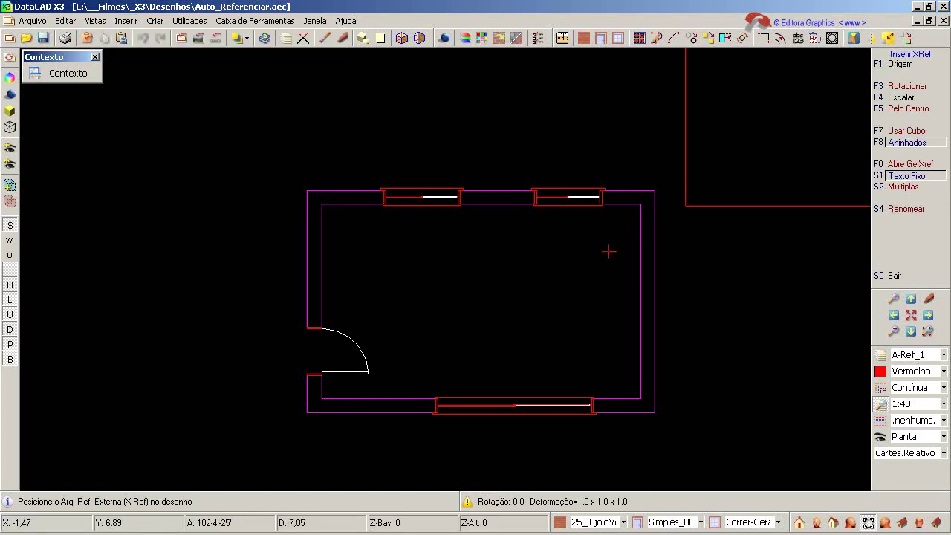
key("Up")
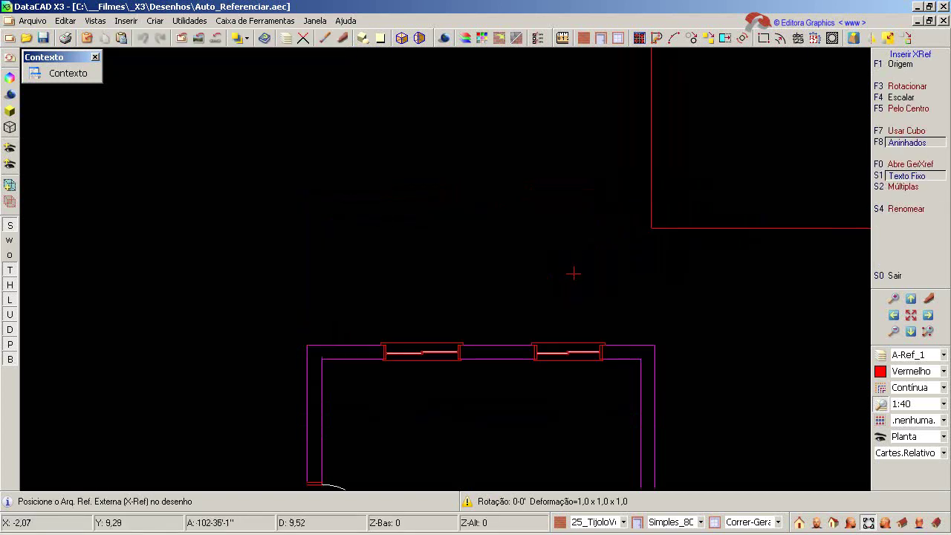
key("Right")
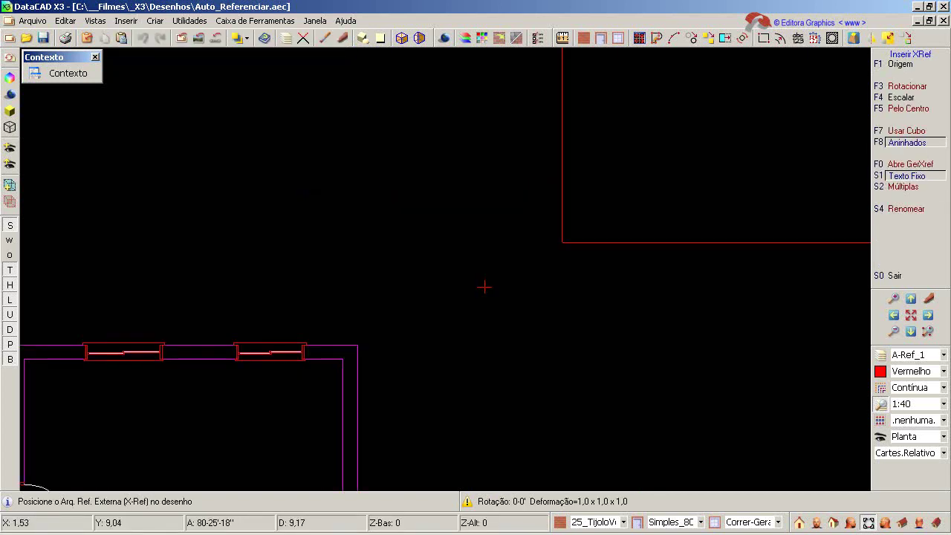
left_click(357, 345)
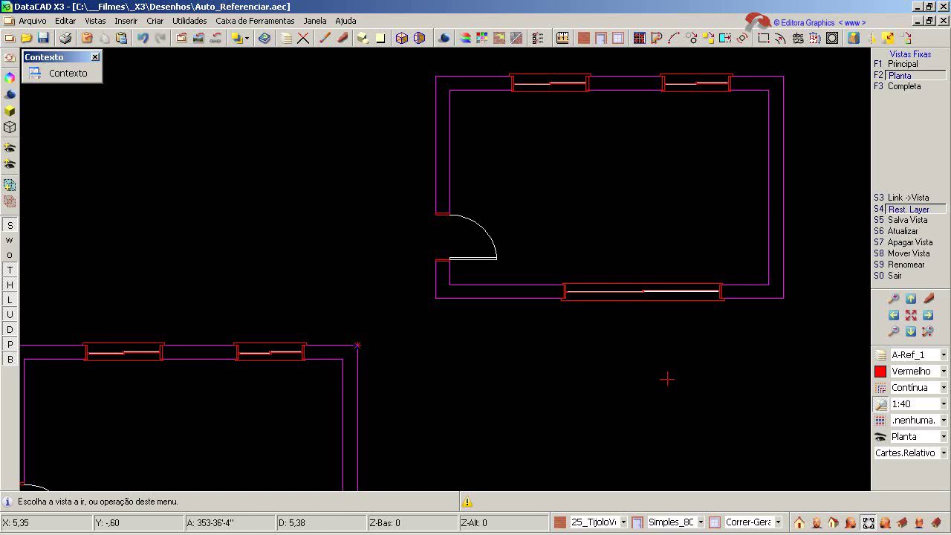
- Identify the original plan's upper wall, one of its windows and the inserted X-Ref to compare their properties
left_click(343, 38)
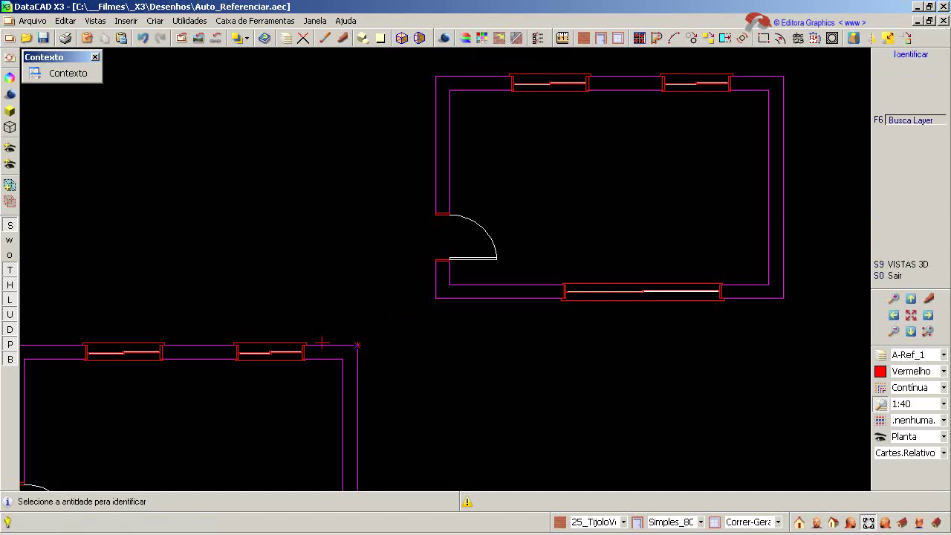
left_click(322, 343)
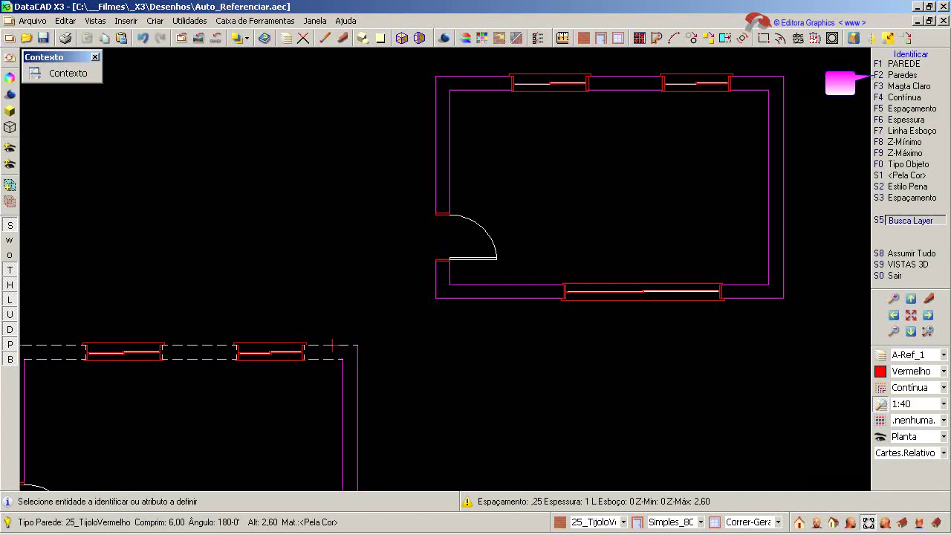
left_click(279, 350)
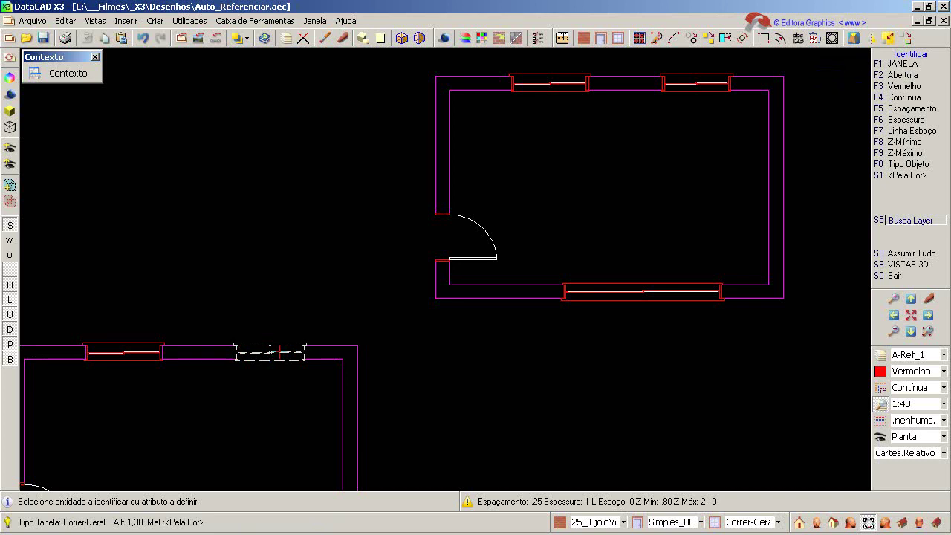
left_click(438, 208)
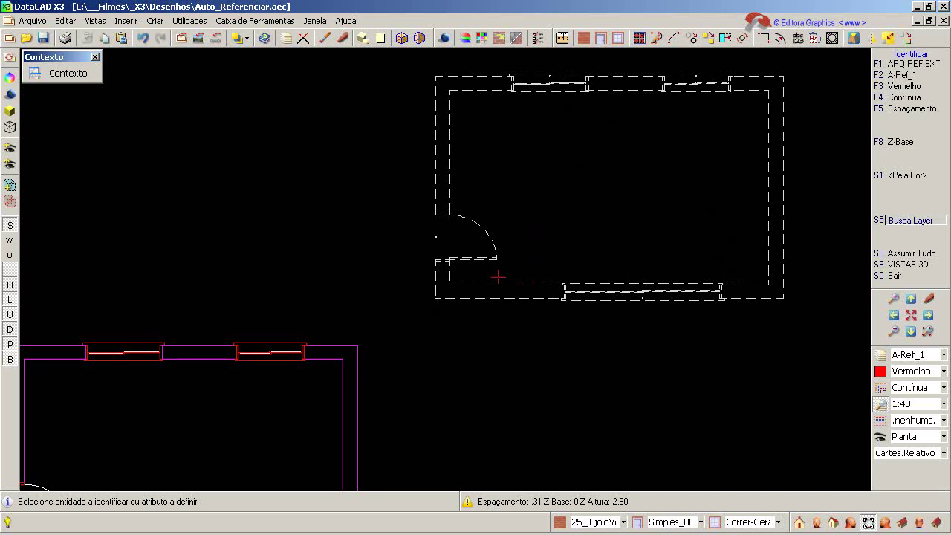
left_click(435, 163)
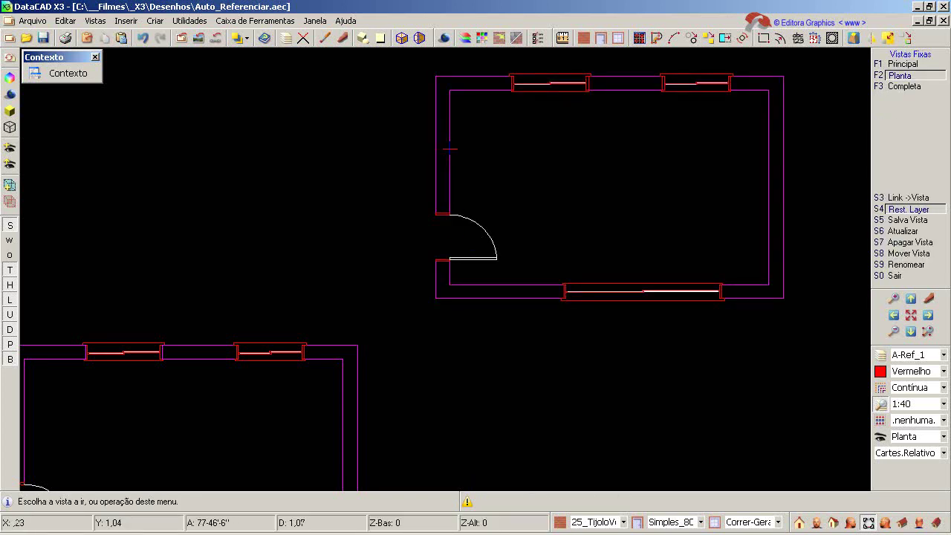
- In the X-Ref manager, restrict the Auto_Referenciar.aec reference to the layers of its saved Planta view
right_click(450, 148)
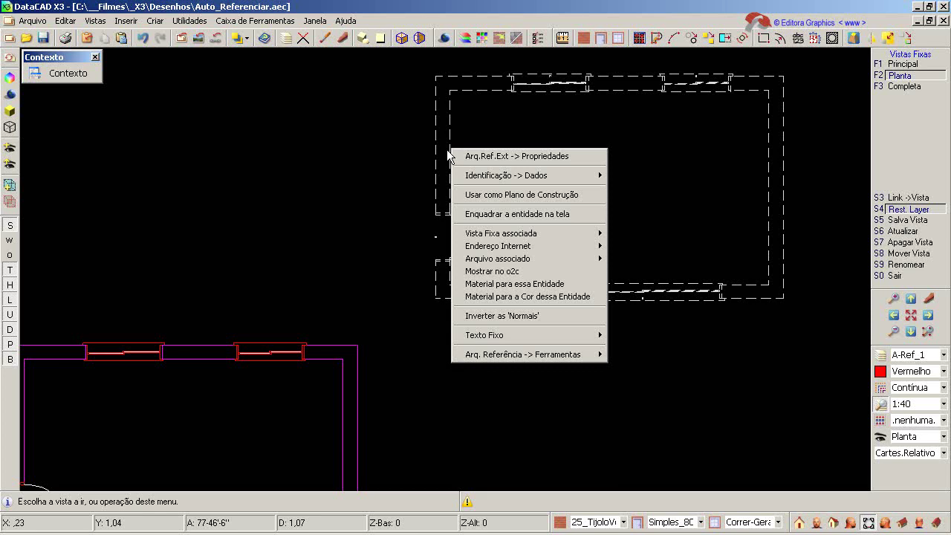
mouse_move(494, 357)
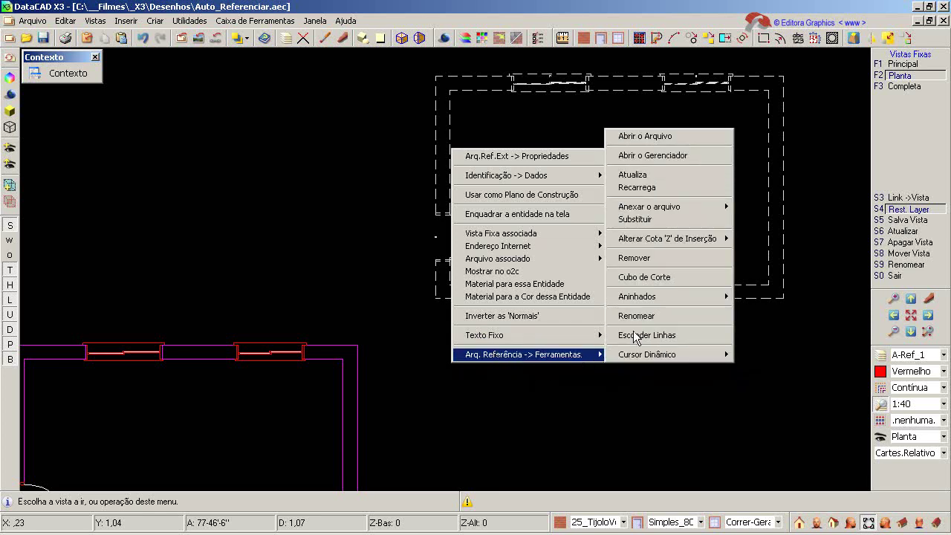
left_click(654, 156)
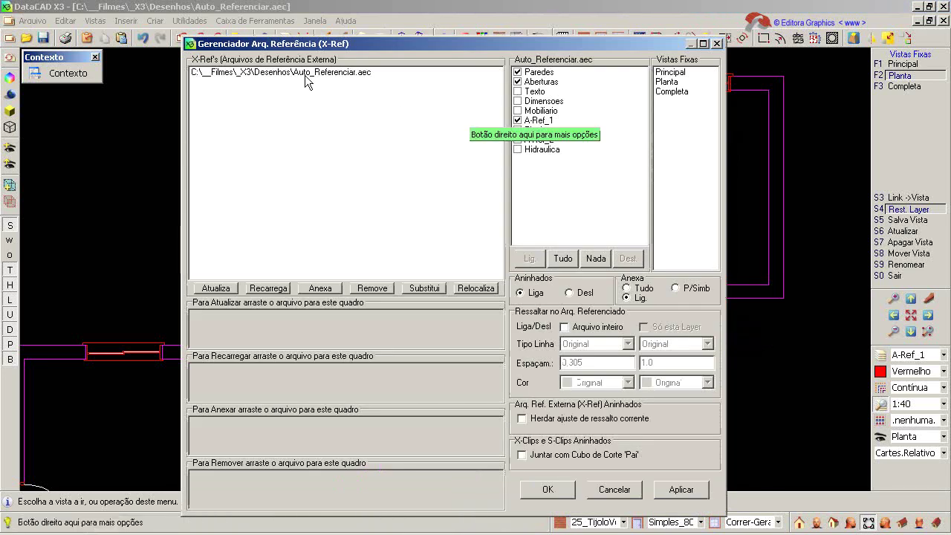
left_click(301, 75)
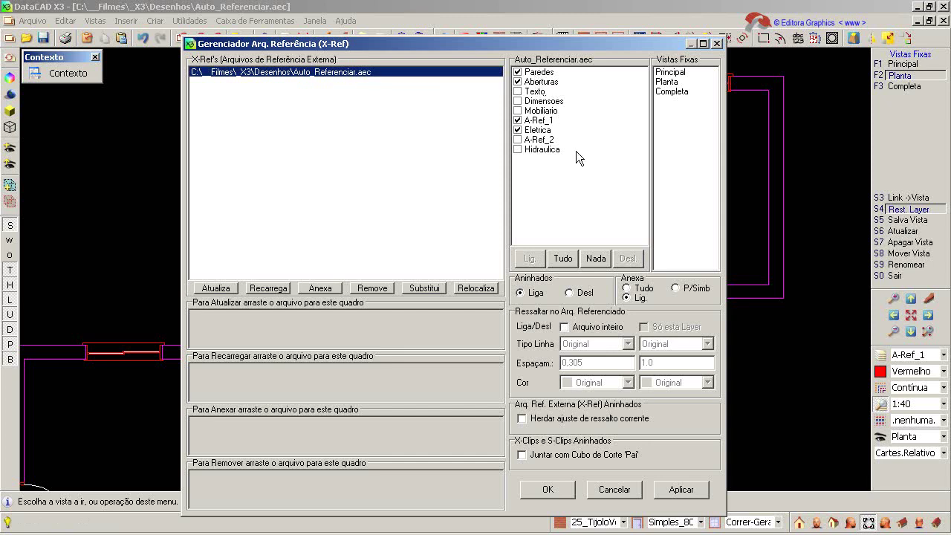
left_click(671, 81)
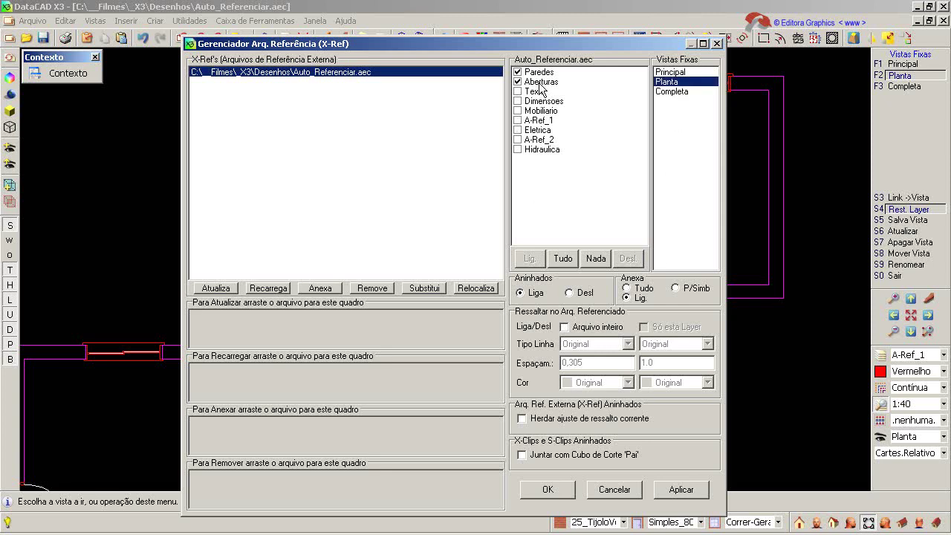
- Enable highlighting for the entire referenced file, set its color to Vermelho, and apply the X-Ref settings
left_click(575, 328)
left_click(628, 383)
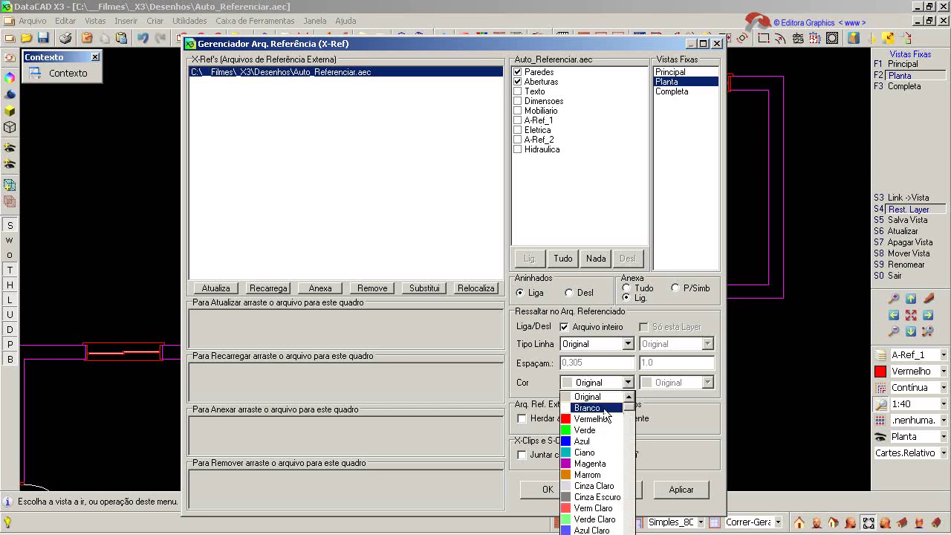
left_click(581, 420)
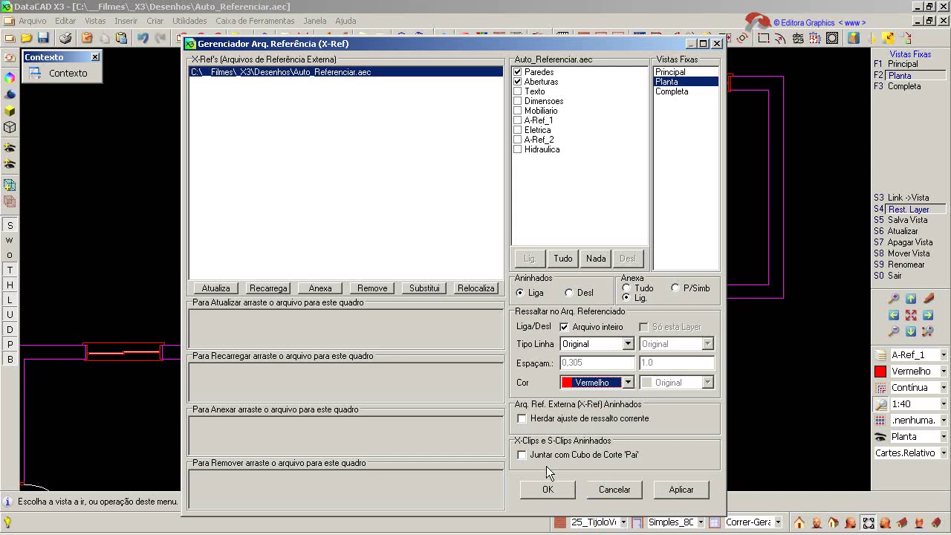
left_click(548, 490)
left_click(548, 490)
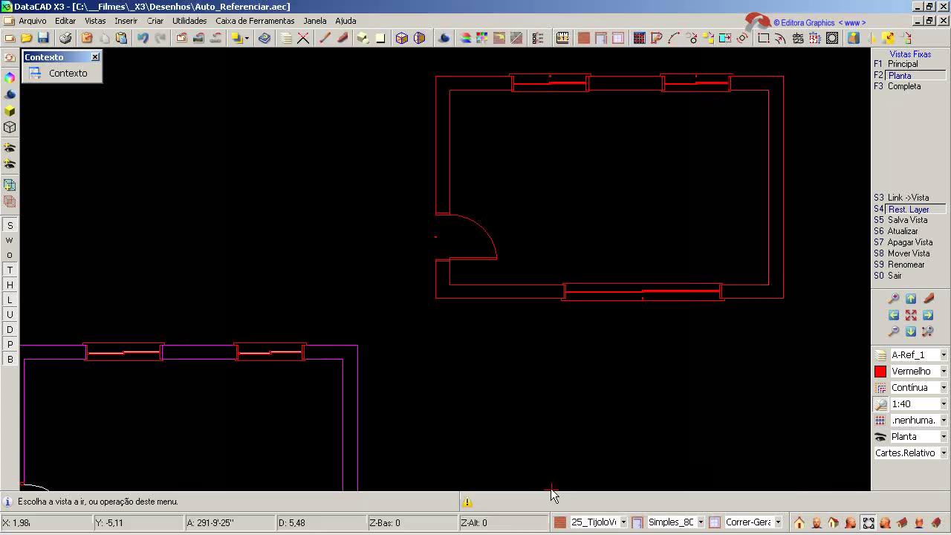
- Identify the recolored X-Ref plan to check its properties
left_click(911, 316)
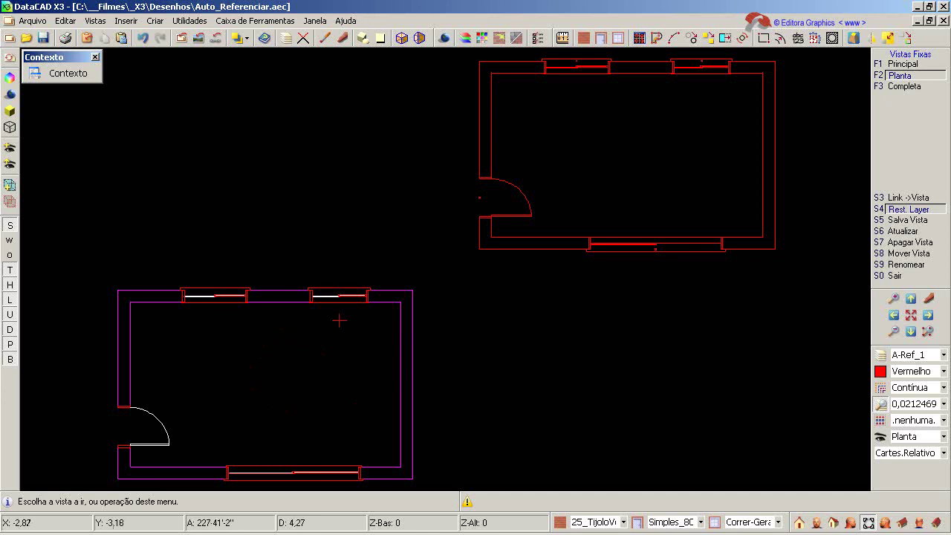
left_click(343, 37)
left_click(482, 128)
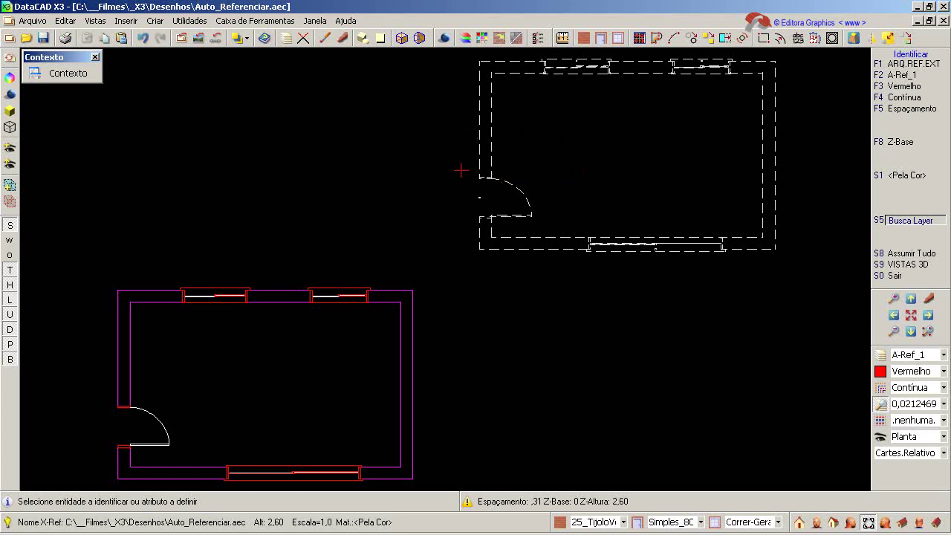
right_click(453, 282)
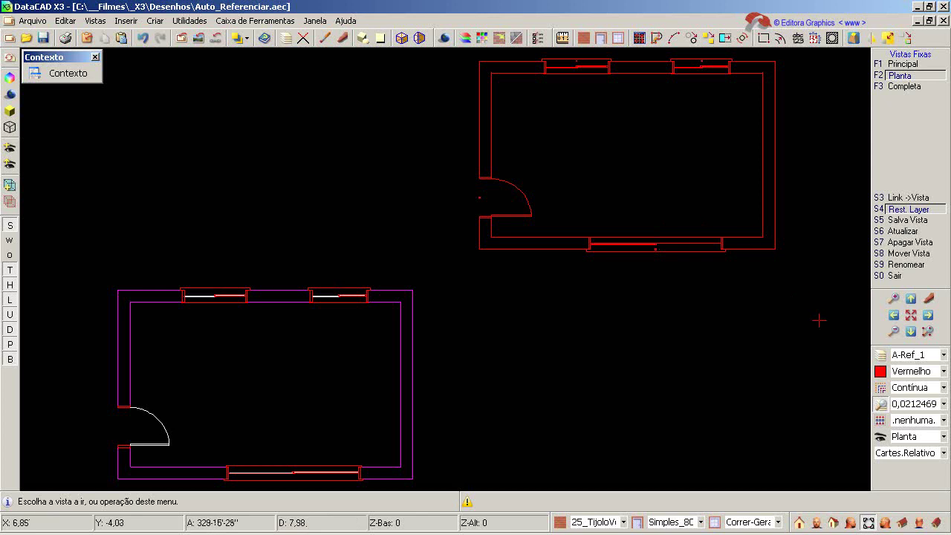
- Make Eletrica the current layer
left_click(883, 358)
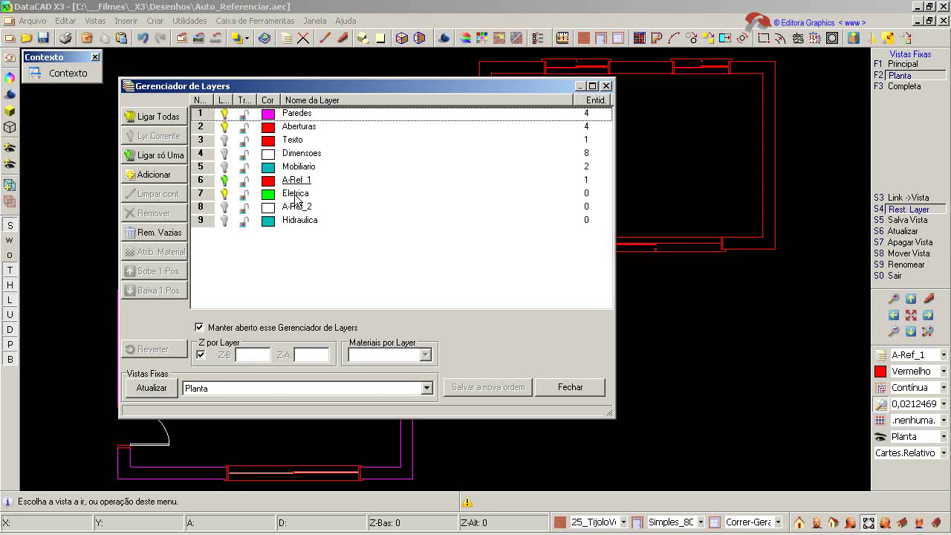
left_click(295, 195)
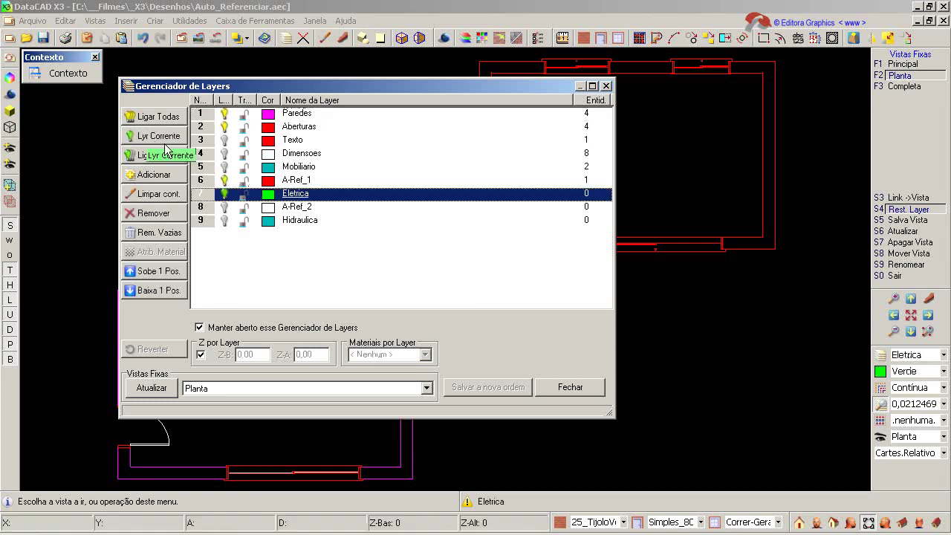
left_click(569, 389)
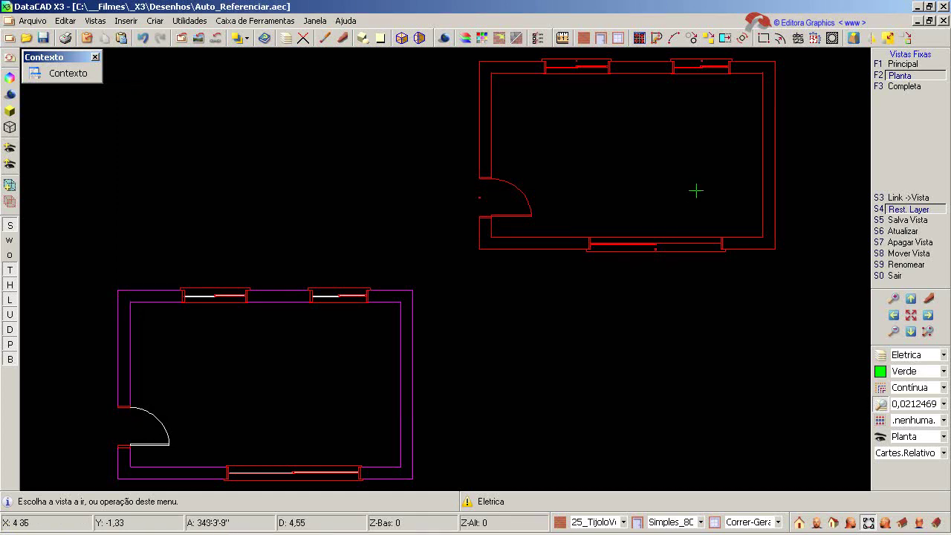
- Load the electrical symbols from the DB-Complementares\Eletrico folder into the symbol browser
middle_click(640, 153)
right_click(639, 154)
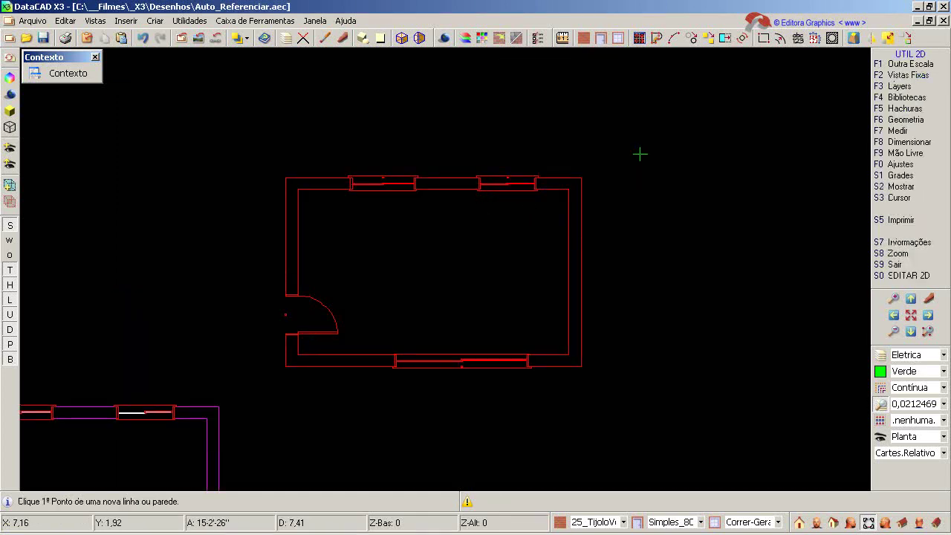
scroll(446, 265, "down", 1)
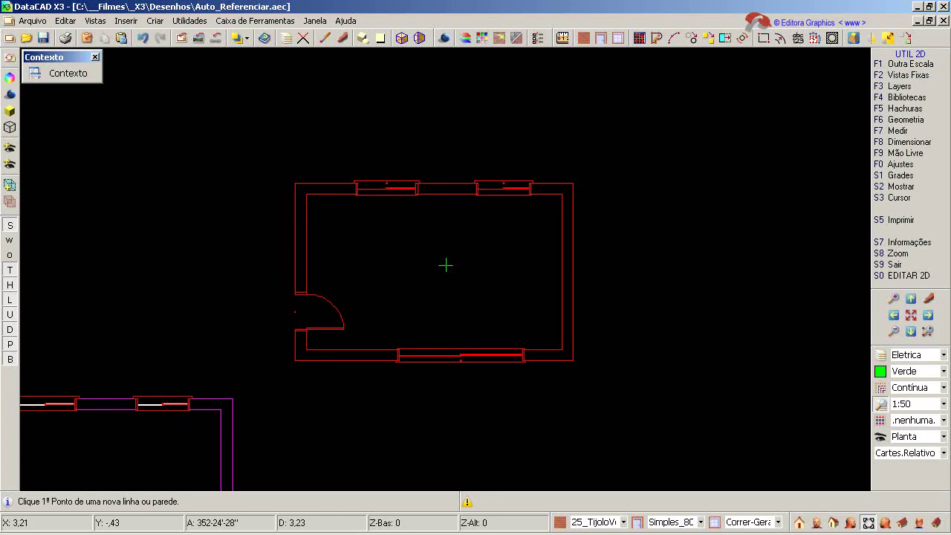
scroll(446, 266, "up", 1)
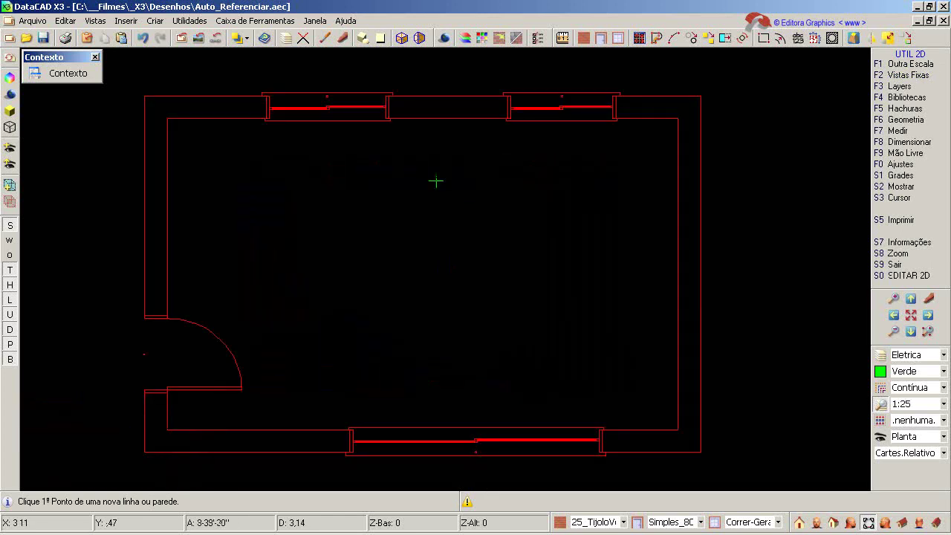
left_click(639, 38)
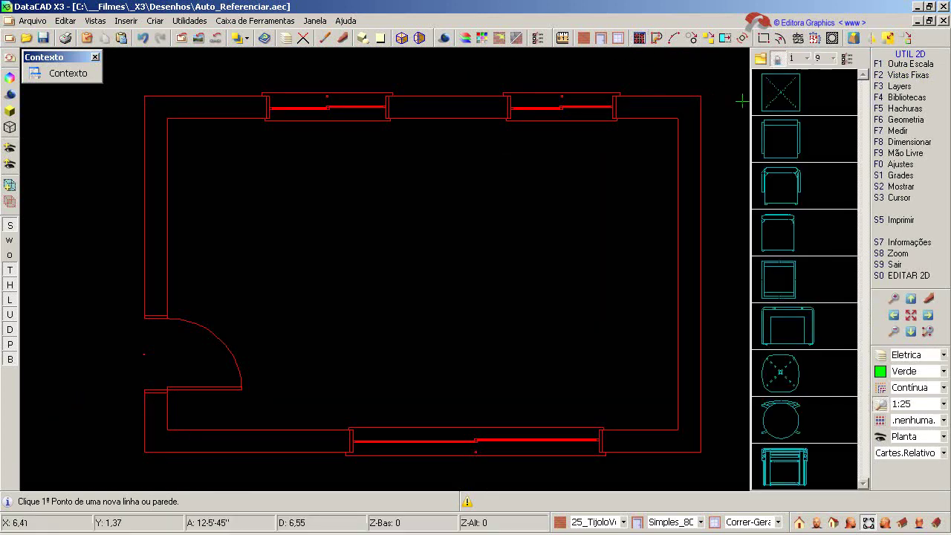
left_click(762, 58)
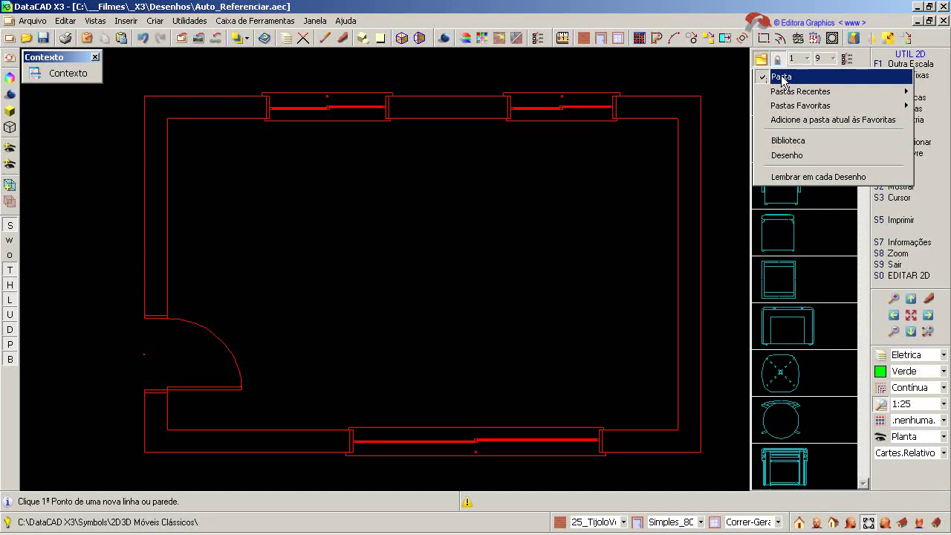
left_click(781, 79)
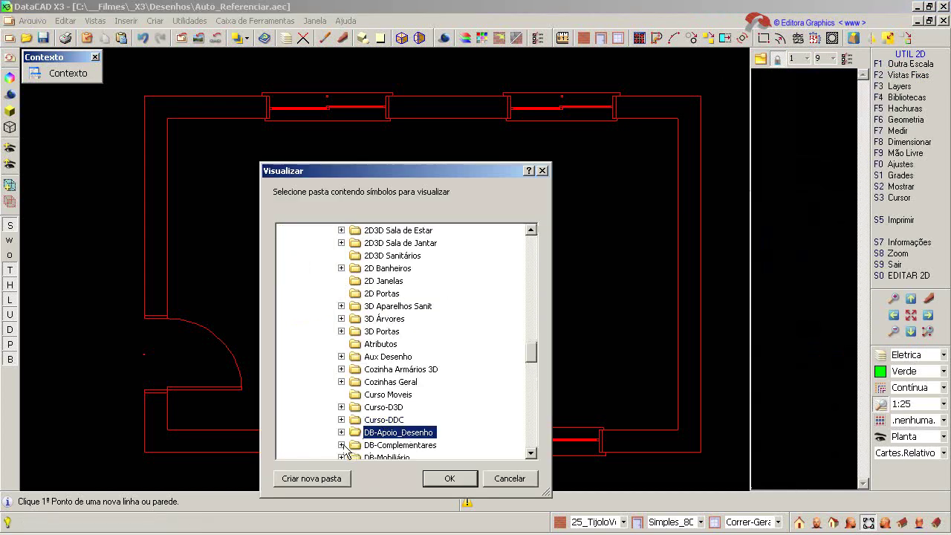
left_click(342, 445)
left_click(391, 369)
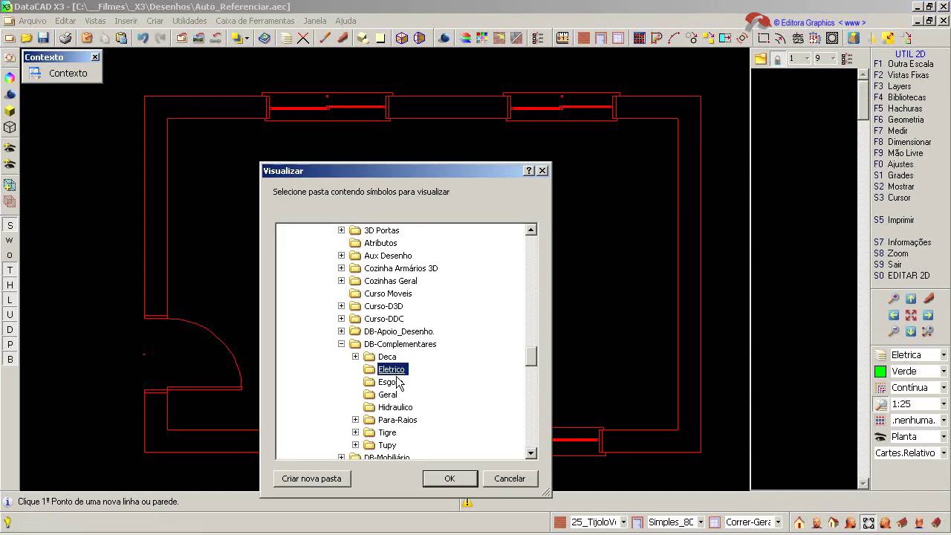
left_click(448, 479)
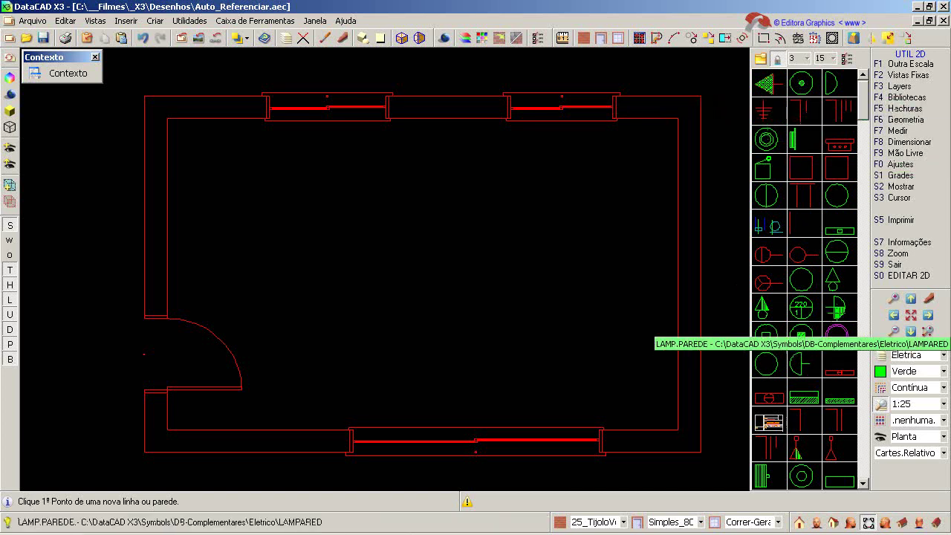
- Insert the half-hatched semicircular electrical symbol, unrotated, on the inner face of the X-Ref plan's left wall above the door
left_click(835, 312)
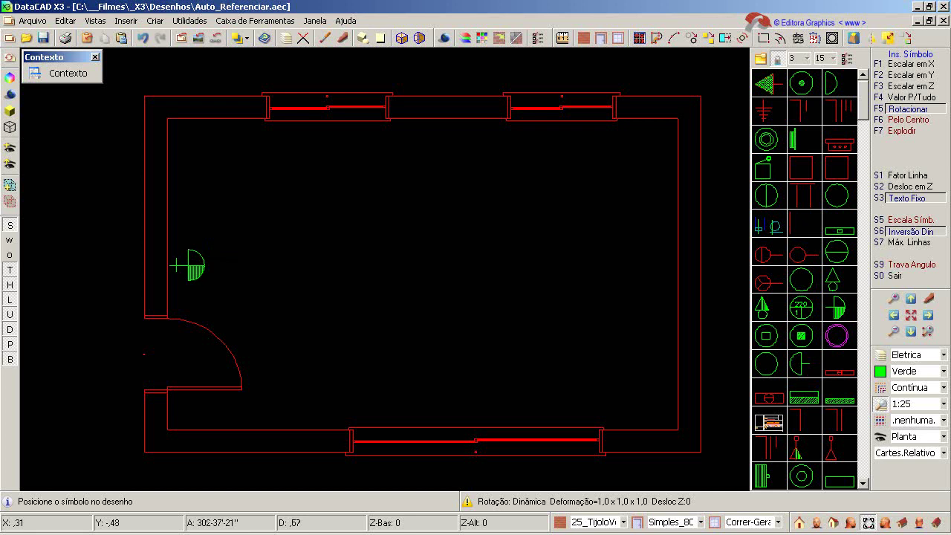
left_click(167, 252)
left_click(223, 253)
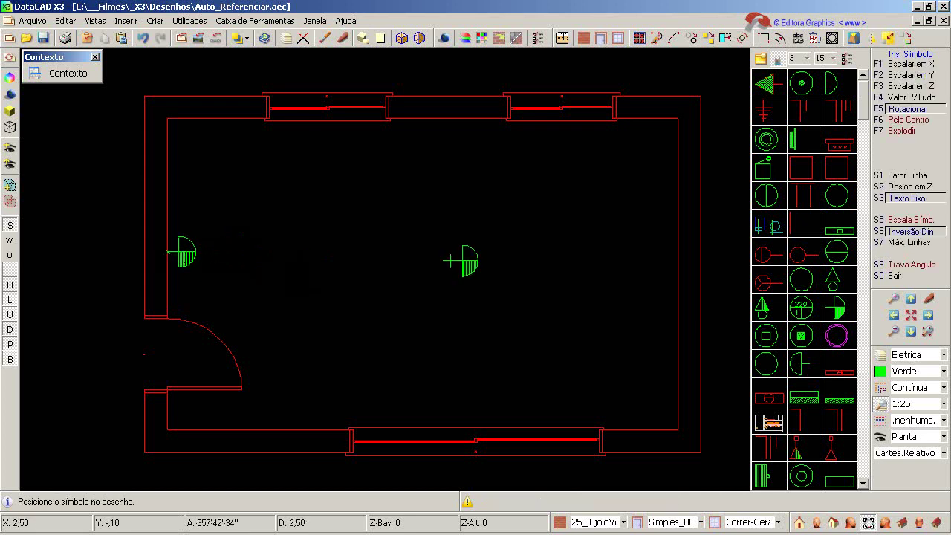
right_click(510, 261)
- Insert the circular 220 electrical symbol, unrotated, near the center of the X-Ref plan's room
left_click(806, 310)
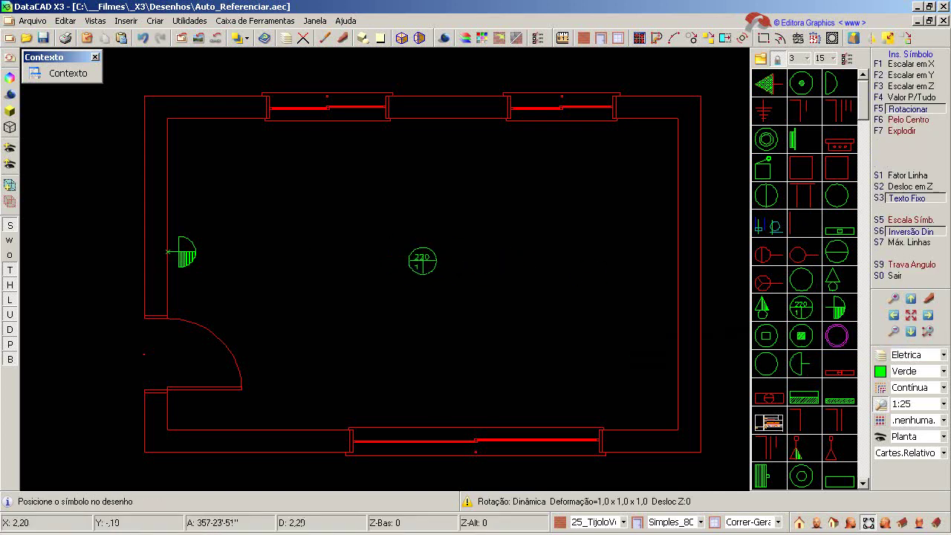
left_click(417, 269)
left_click(457, 272)
right_click(516, 279)
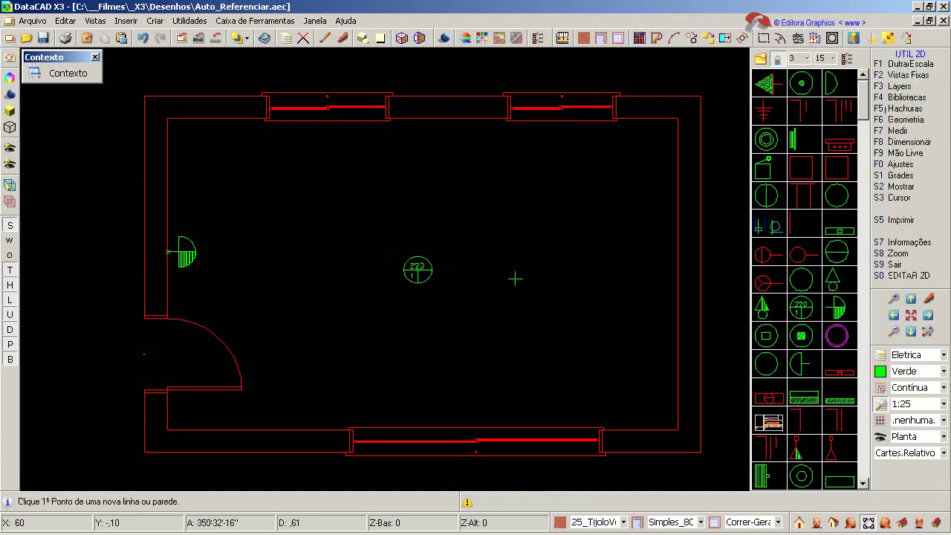
- Insert the filled triangular electrical symbol, unrotated, on the inner face of the right wall, in its upper part
left_click(769, 85)
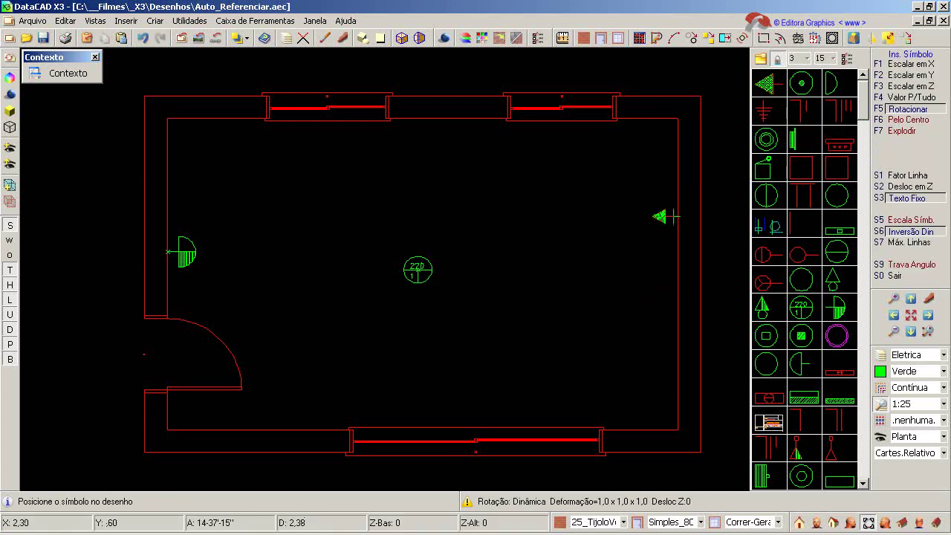
left_click(673, 186)
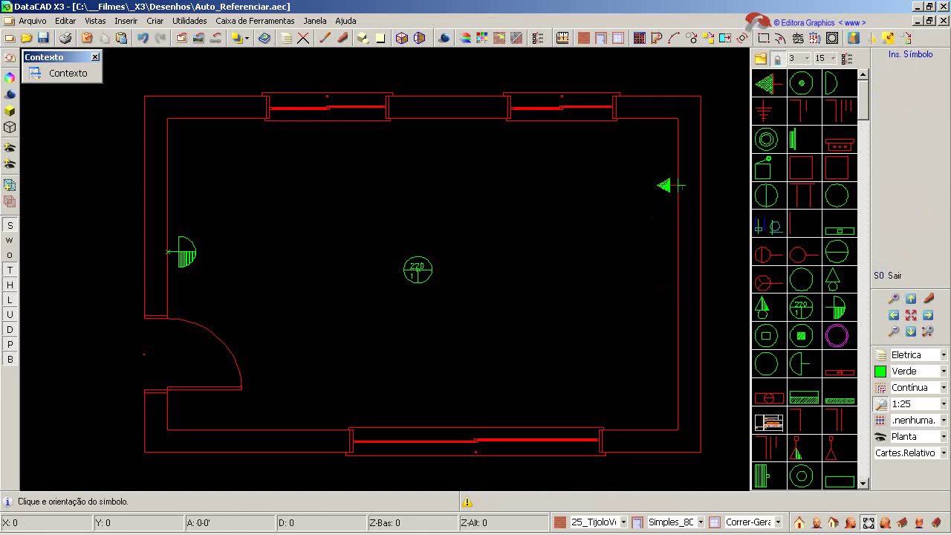
left_click(730, 186)
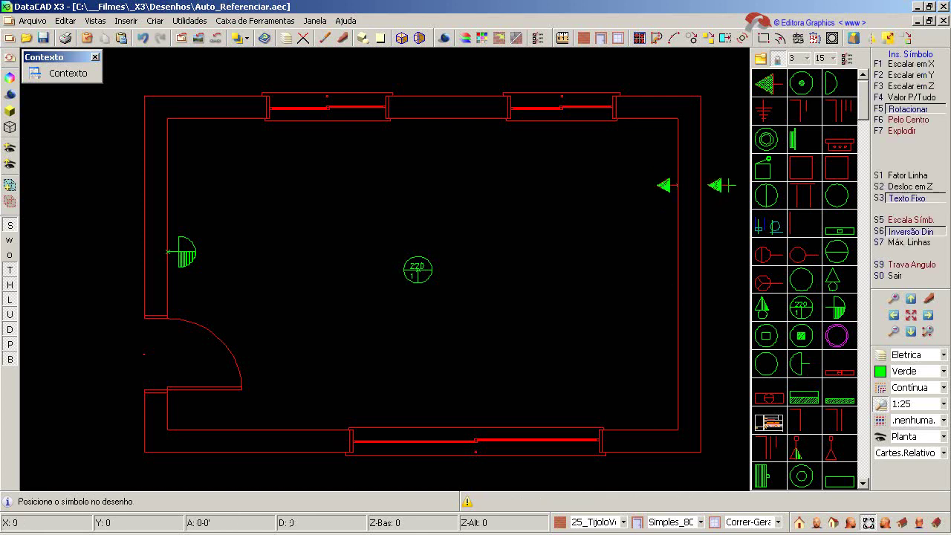
right_click(713, 230)
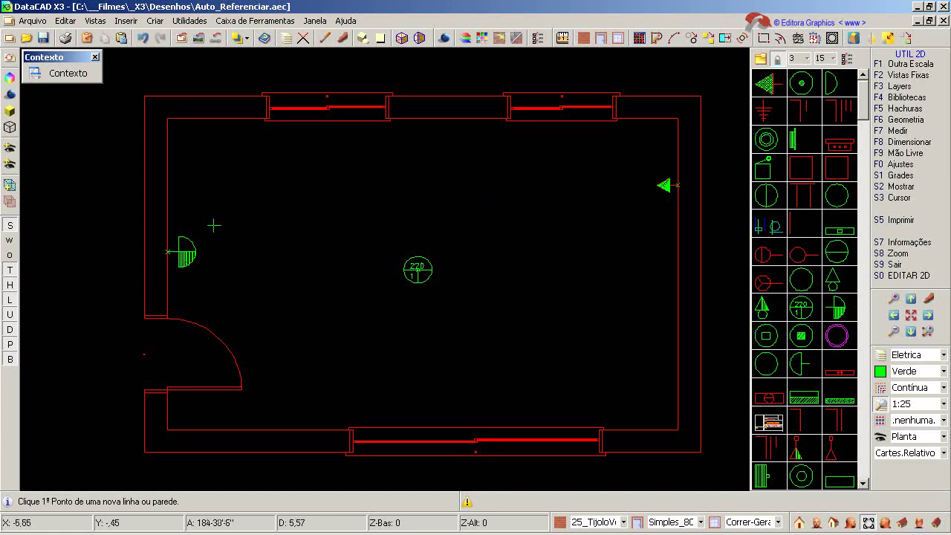
- Draw a three-point arc bulging upward from the left wall's semicircular symbol to the top of the central 220 symbol
left_click(673, 38)
left_click(908, 75)
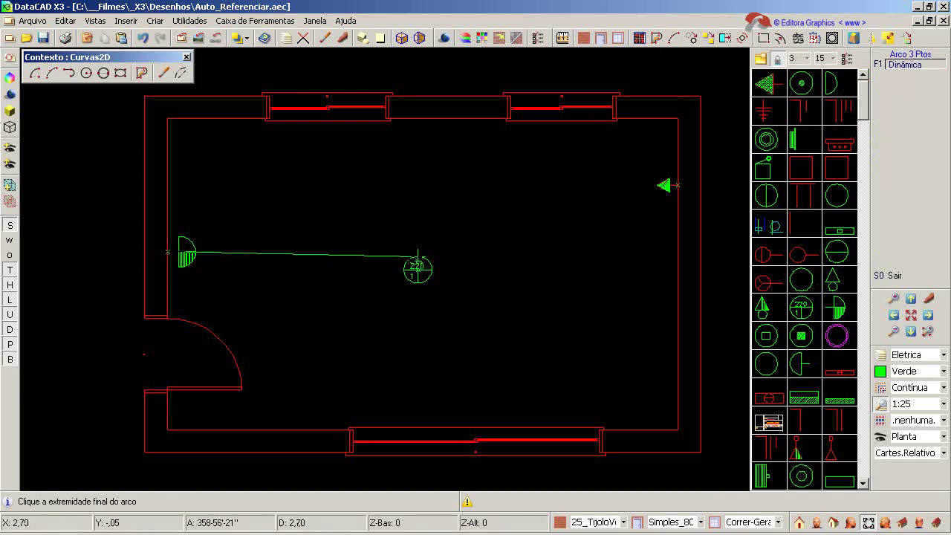
left_click(416, 264)
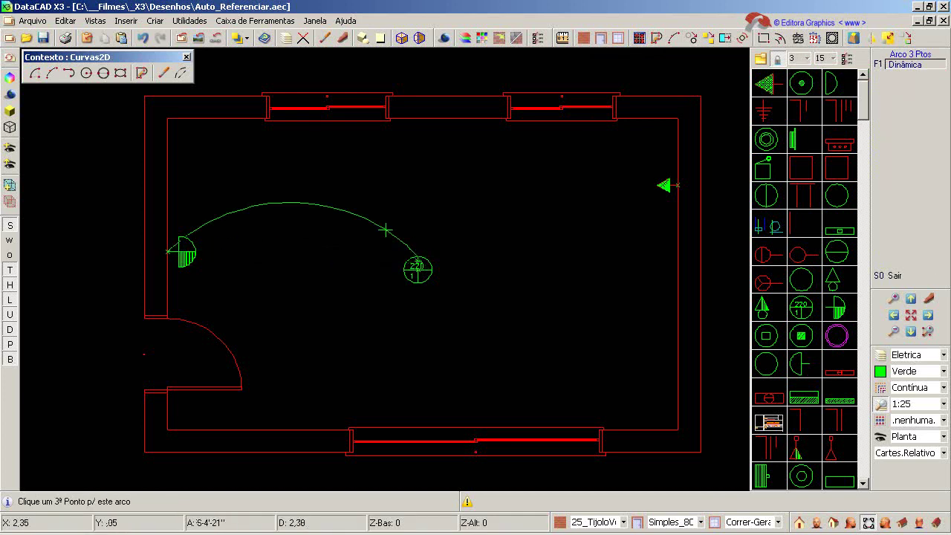
left_click(335, 176)
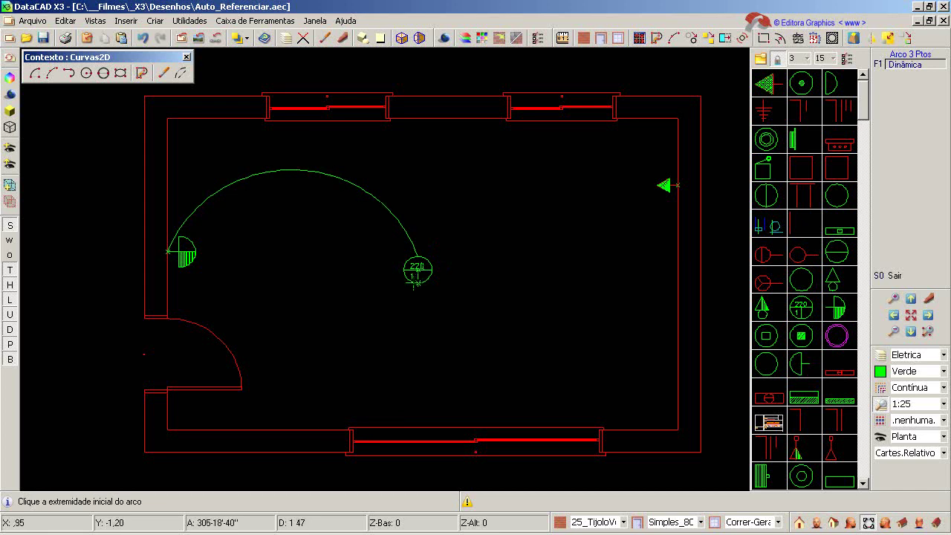
- Draw a three-point arc bulging downward from the bottom of the 220 symbol to the right wall's triangular symbol
left_click(417, 281)
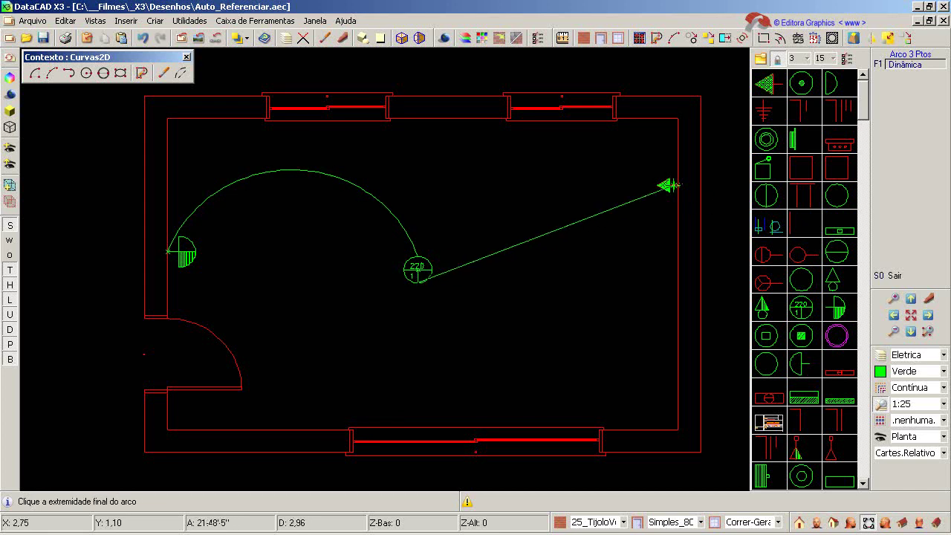
left_click(676, 185)
left_click(615, 299)
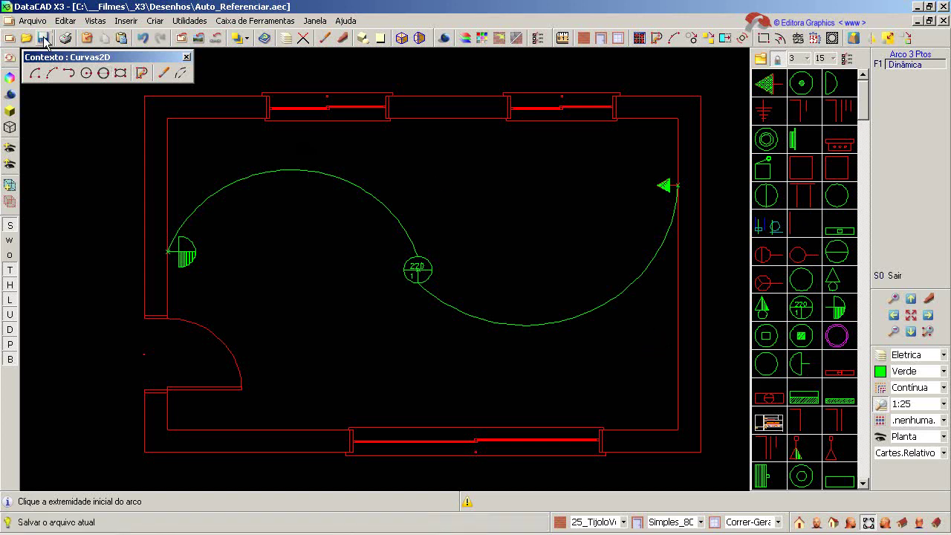
- Finish the arc drawing and save the current display as a new fixed view named Eletrica
right_click(724, 118)
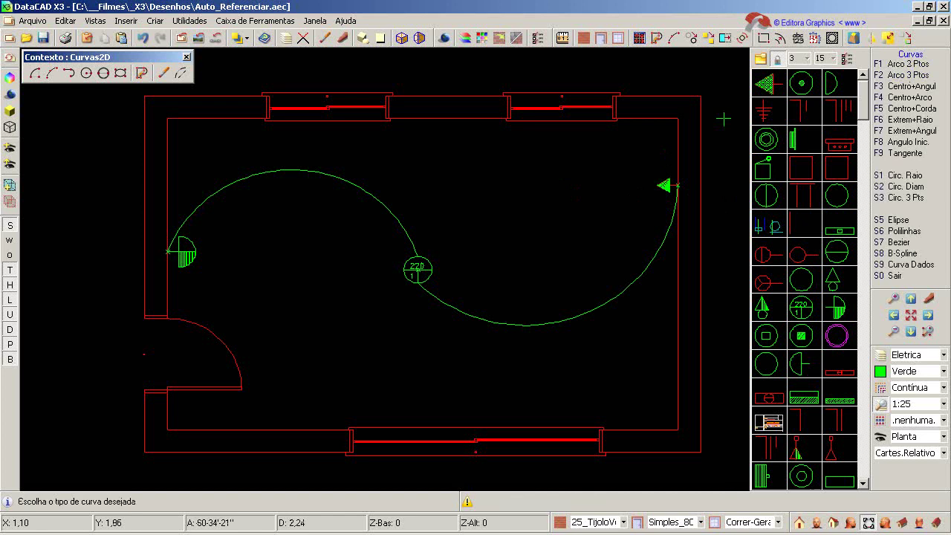
right_click(723, 118)
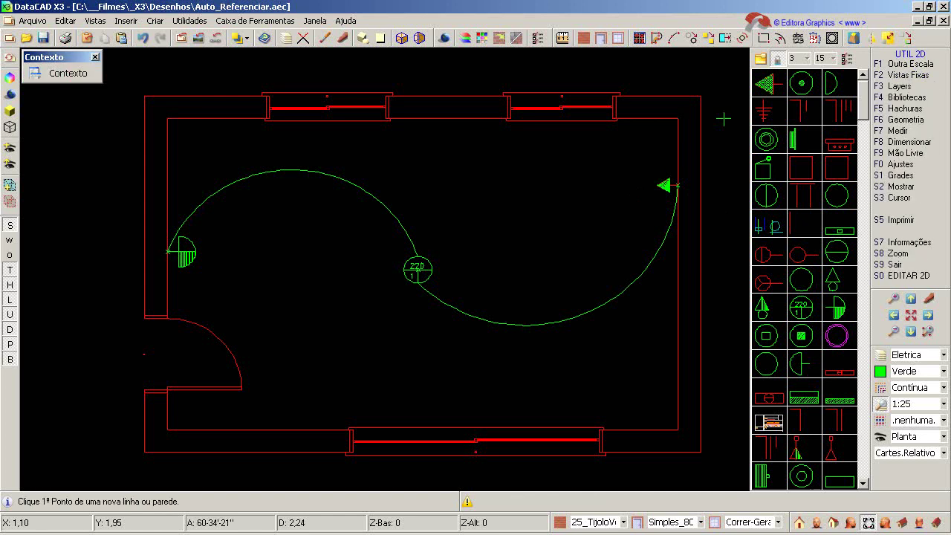
left_click(913, 76)
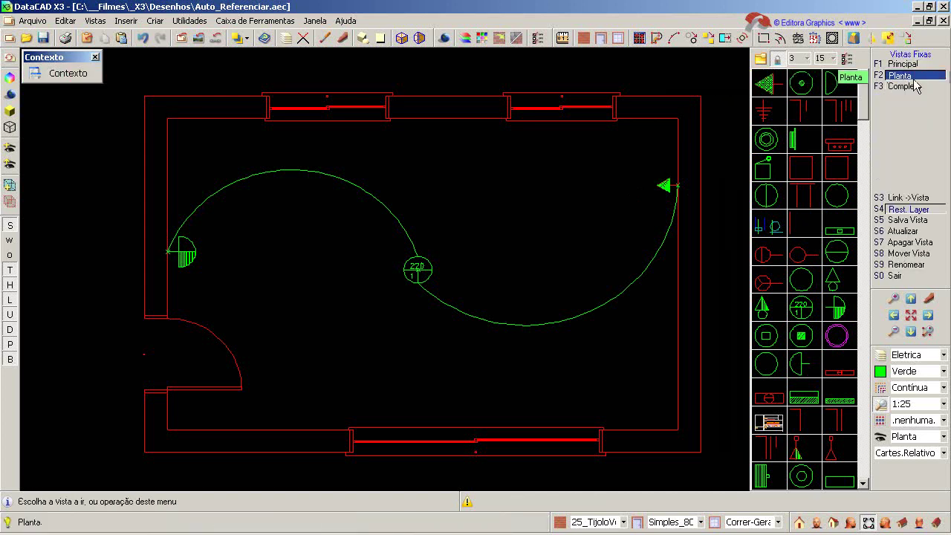
left_click(913, 222)
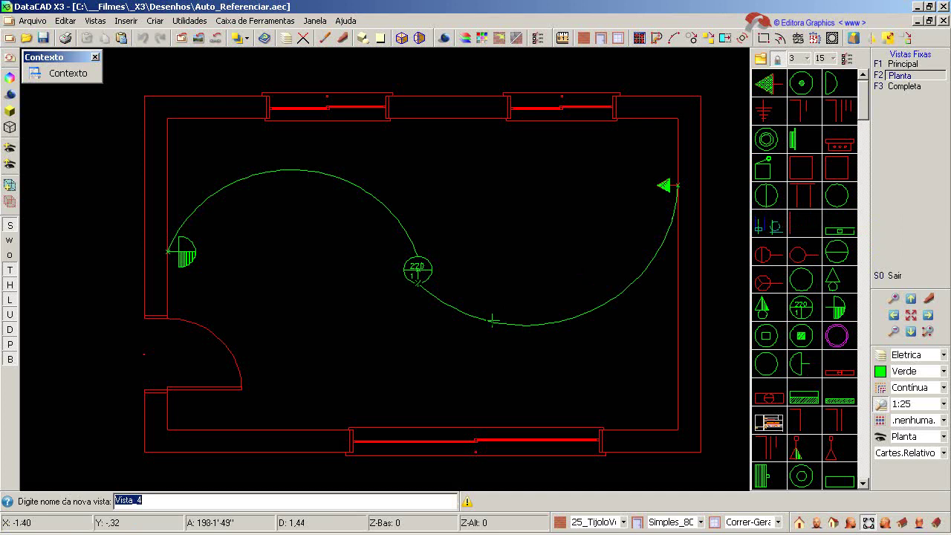
type("Eletrica")
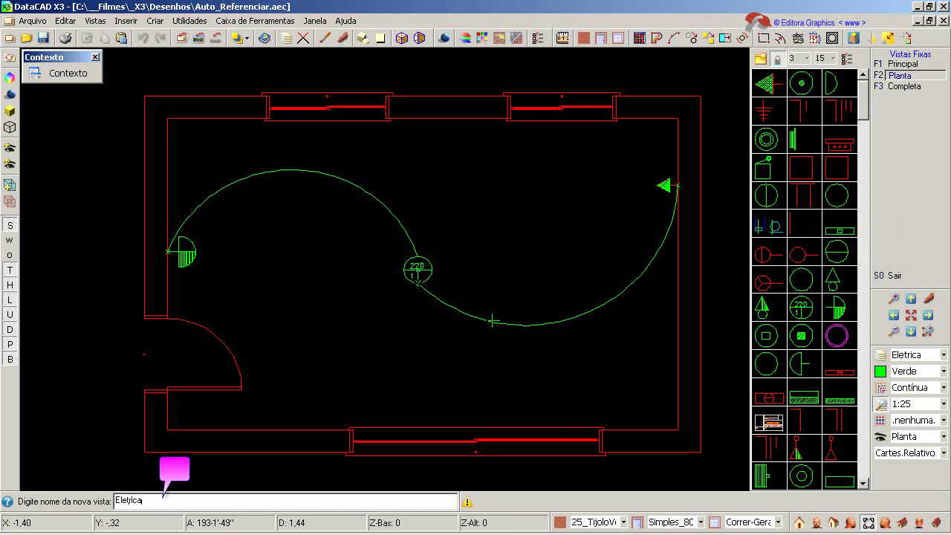
key("Return")
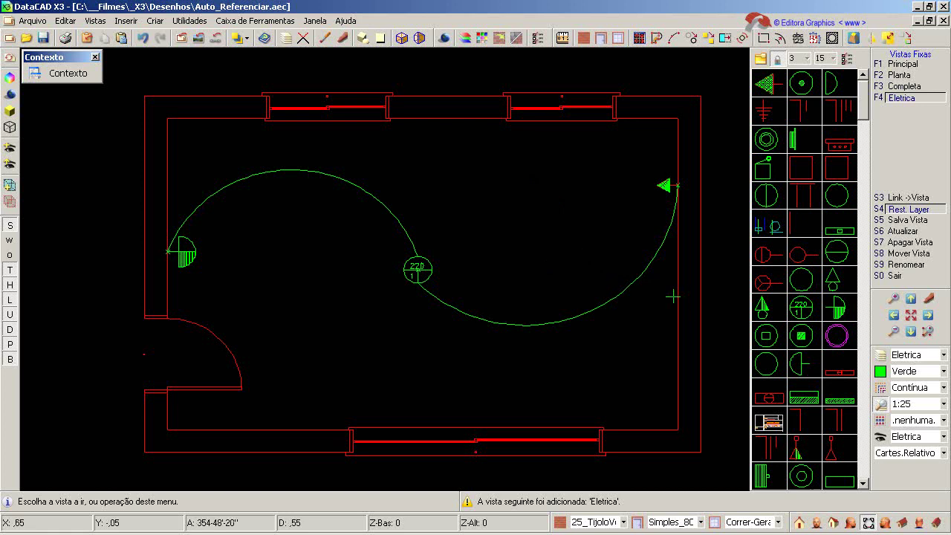
- Make A-Ref_2 the active layer, switch off the Eletrica and A-Ref_1 layers, and switch on Hidraulica
left_click(912, 315)
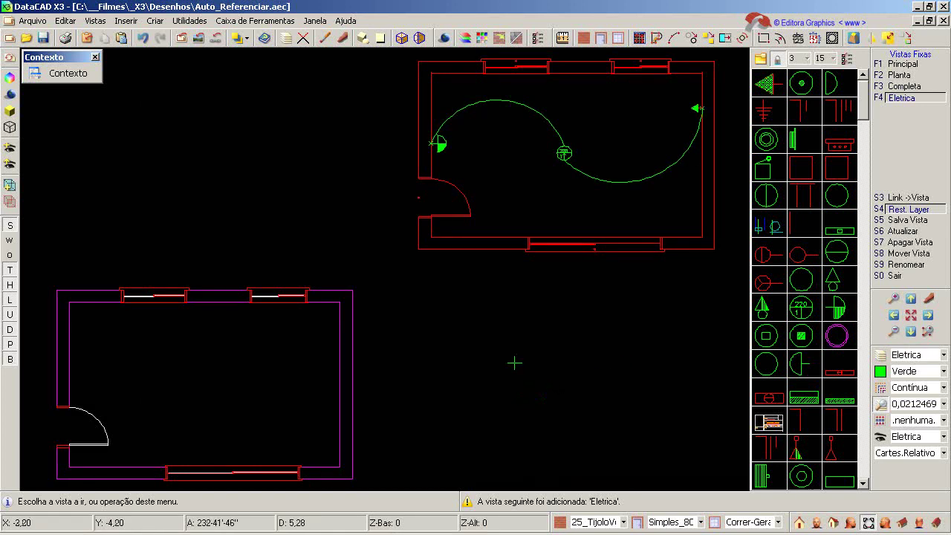
left_click(880, 356)
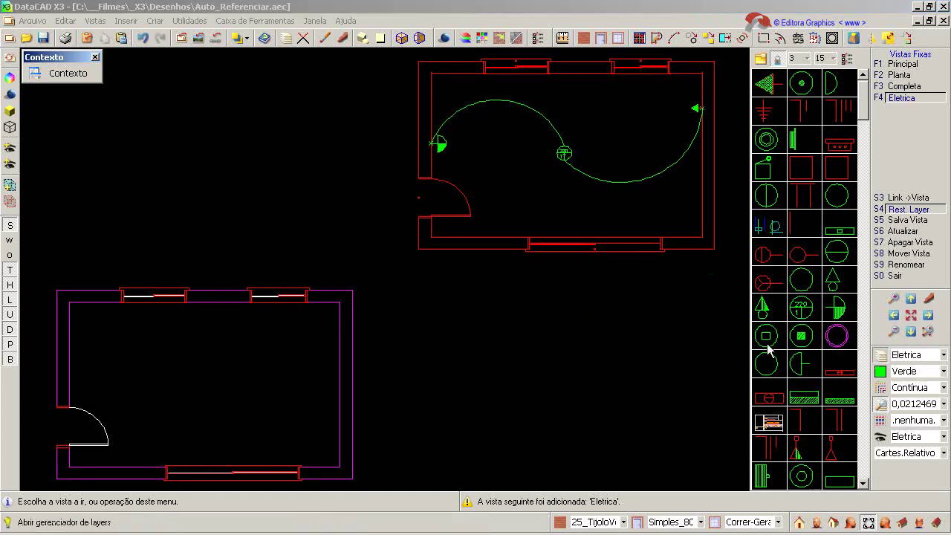
left_click(286, 207)
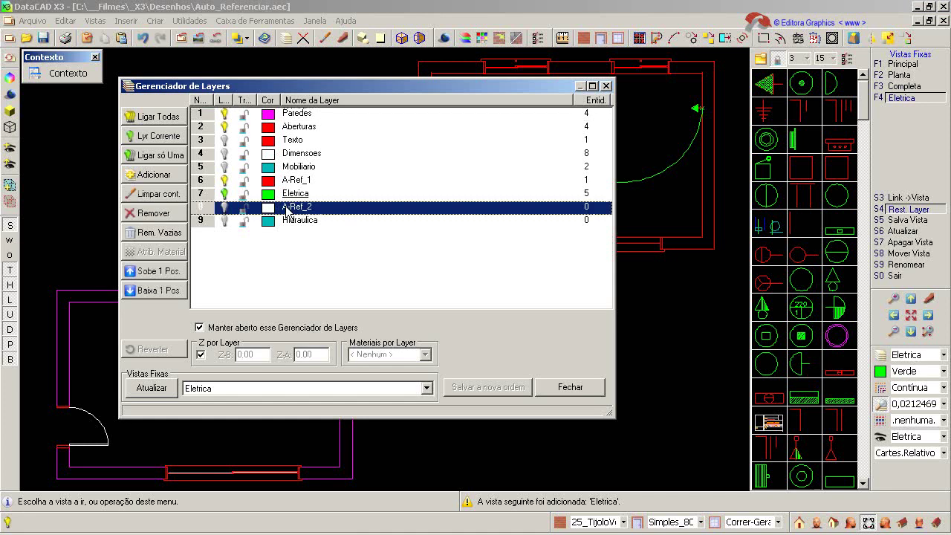
left_click(224, 208)
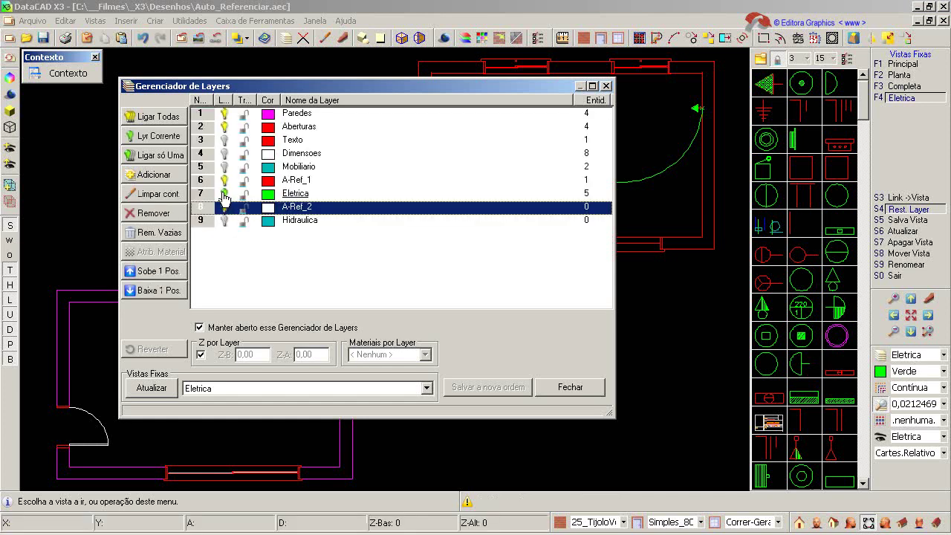
left_click(226, 197)
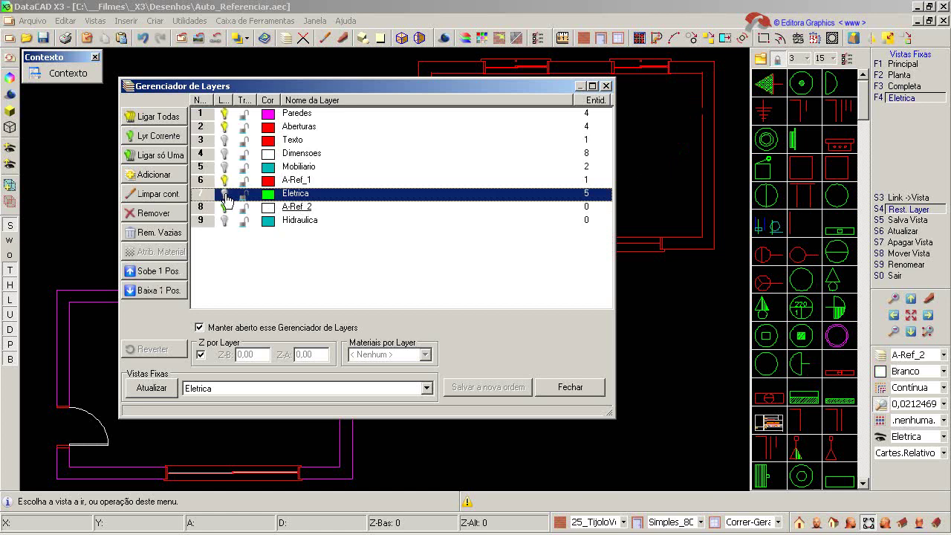
left_click(224, 181)
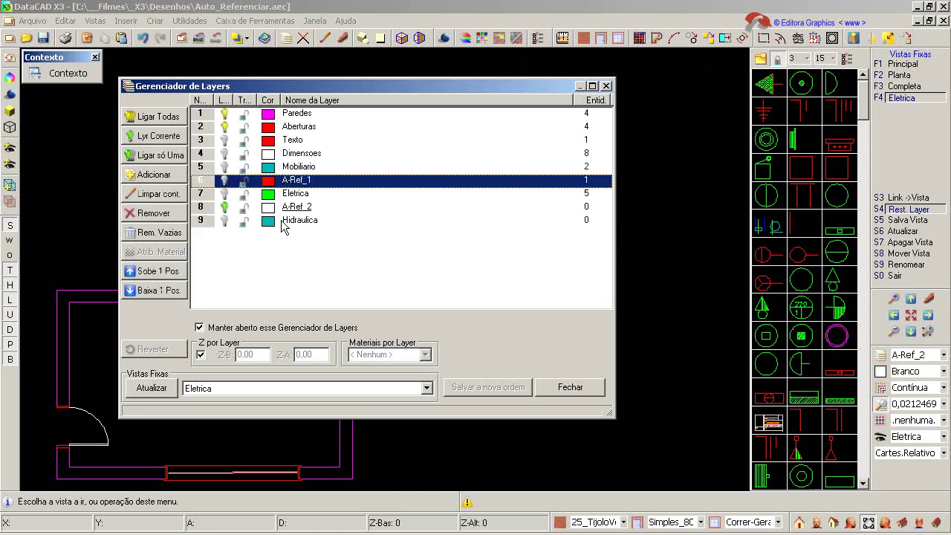
left_click(225, 220)
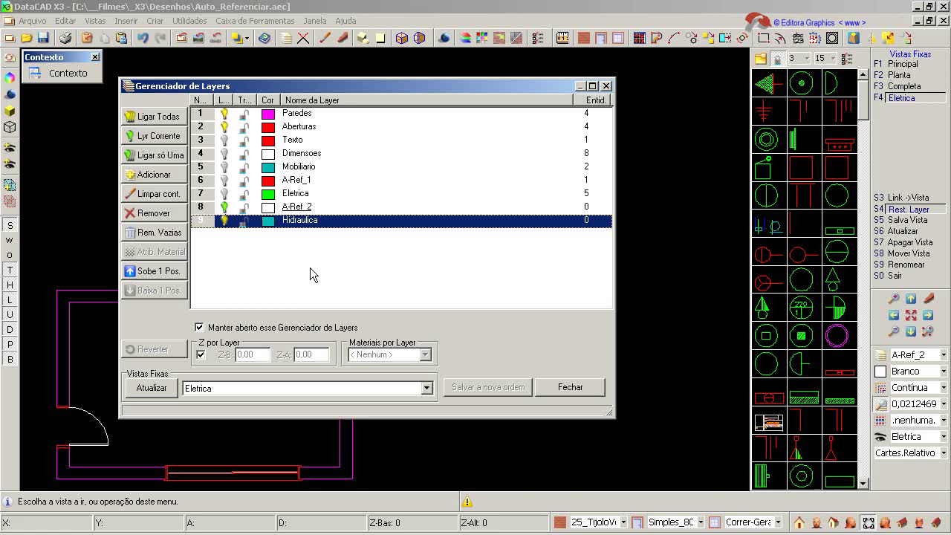
left_click(571, 387)
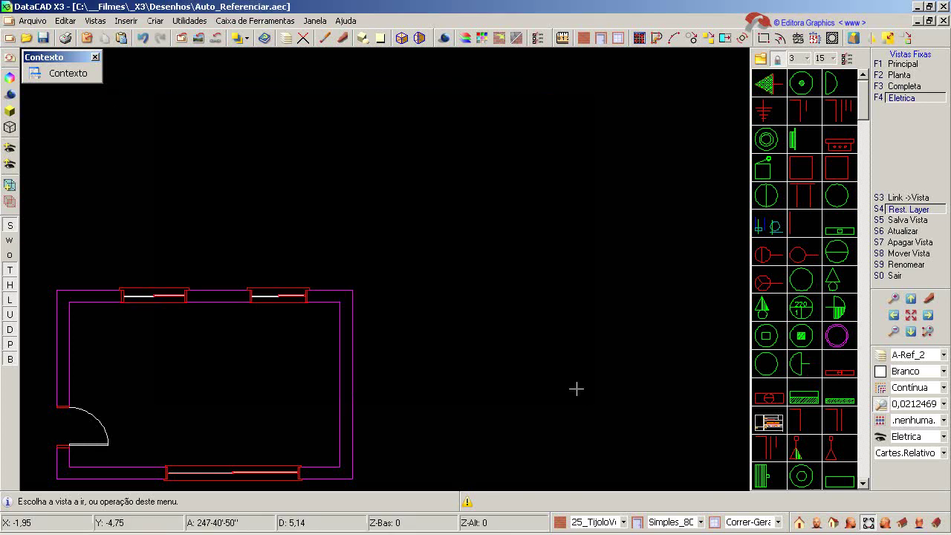
- Insert a second self-referencing X-Ref of the drawing, placing it below and to the right of the base floor plan
right_click(498, 284)
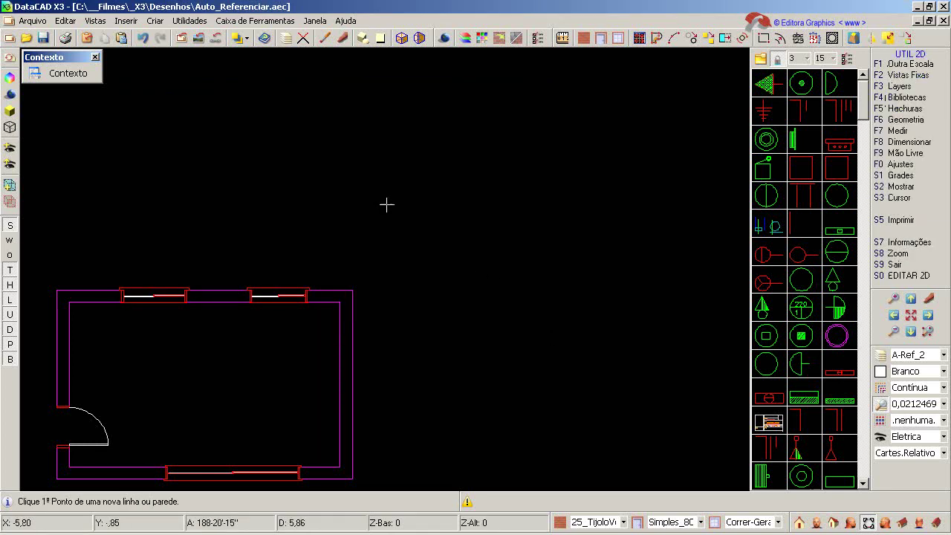
left_click(125, 21)
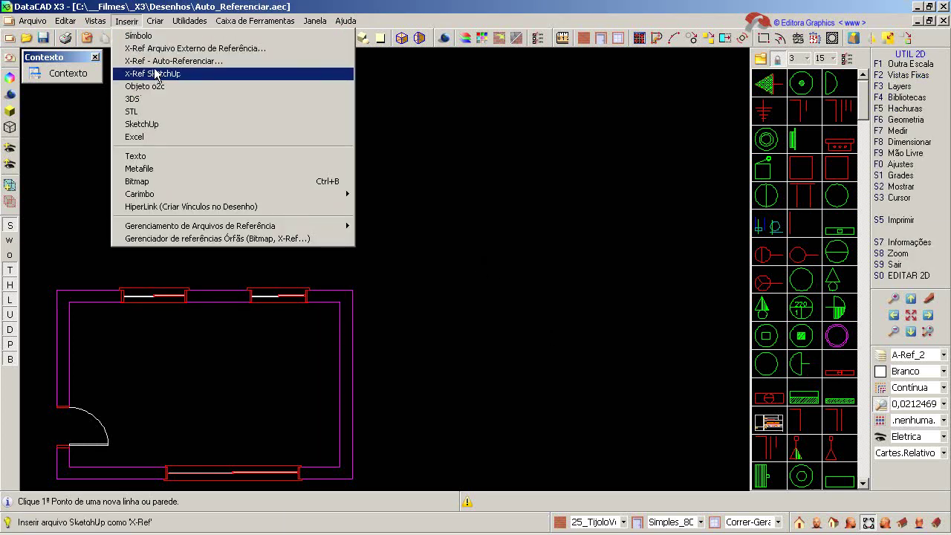
left_click(165, 67)
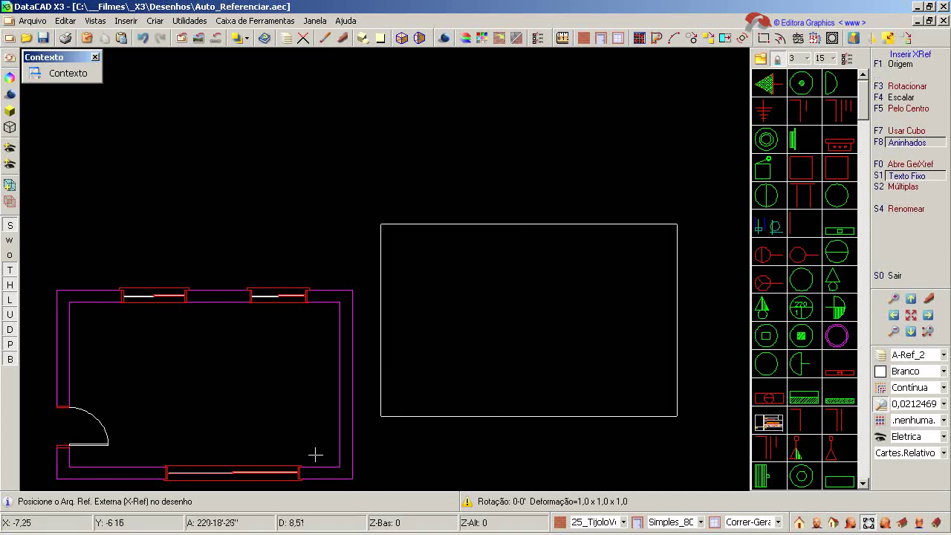
key("Down")
key("Down")
key("Down")
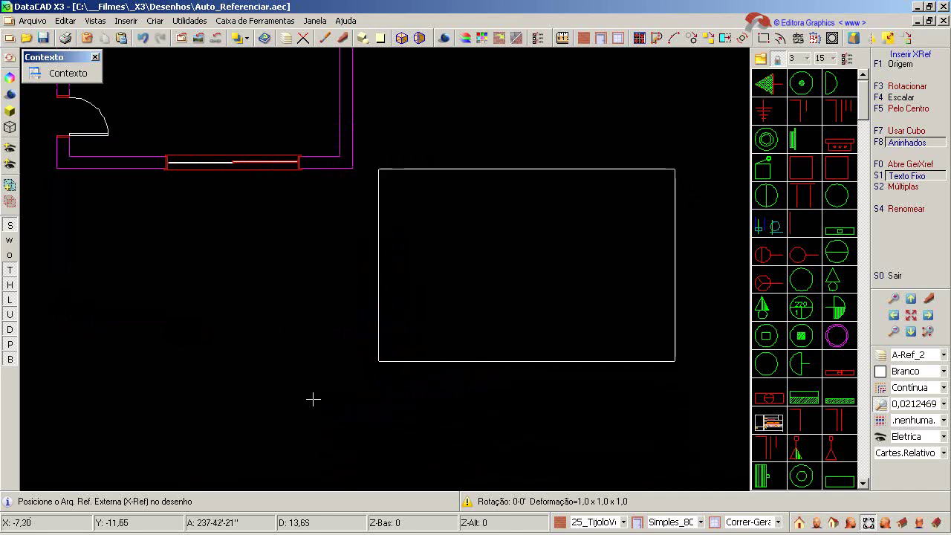
left_click(357, 401)
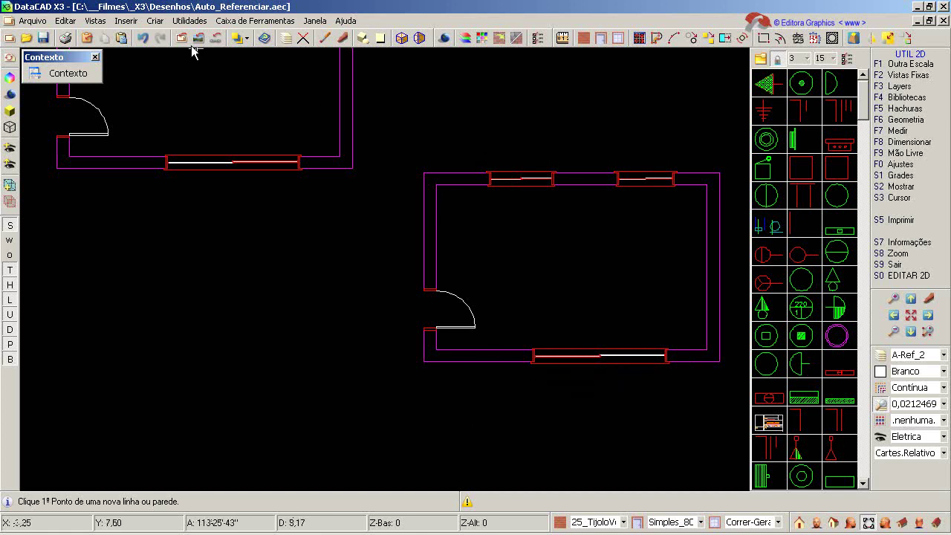
- In the X-Ref manager, apply the Planta fixed view to the Auto_Referenciar(1).aec reference
left_click(130, 24)
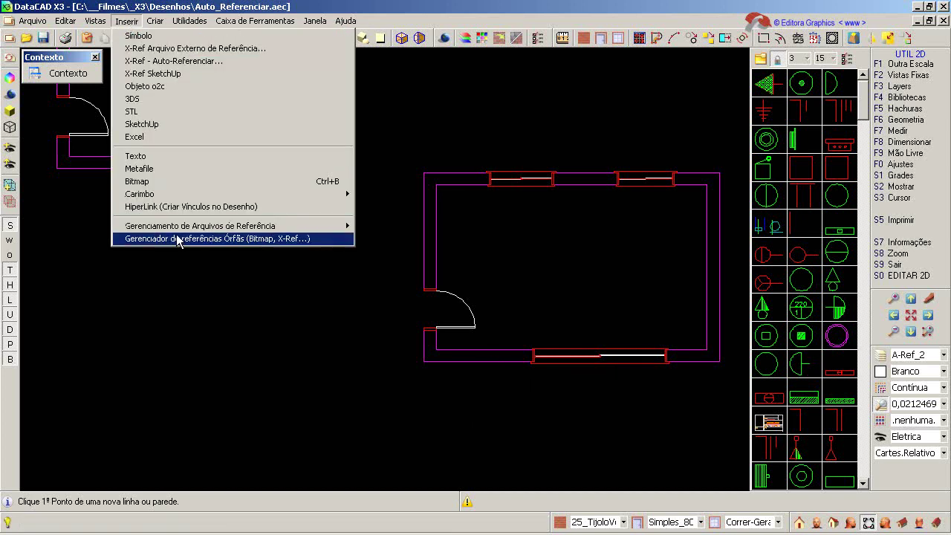
mouse_move(199, 228)
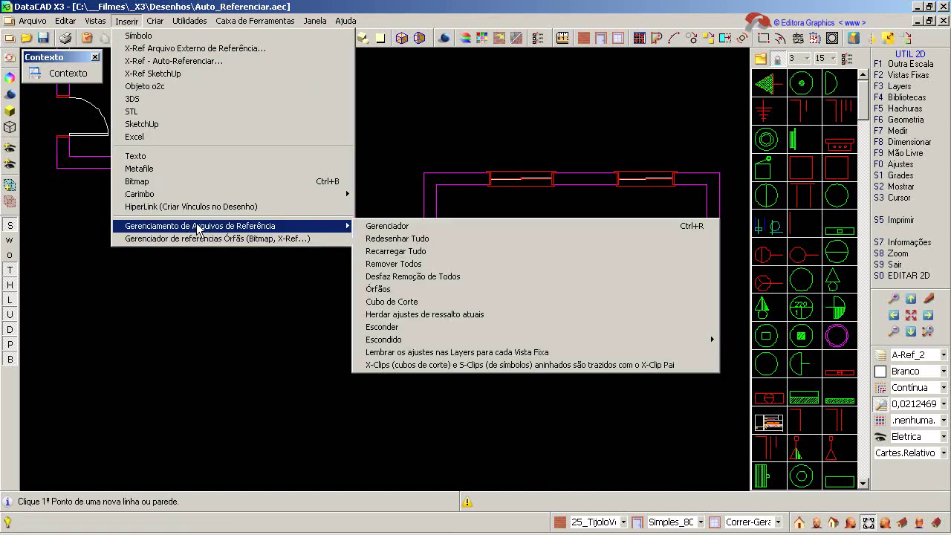
left_click(388, 225)
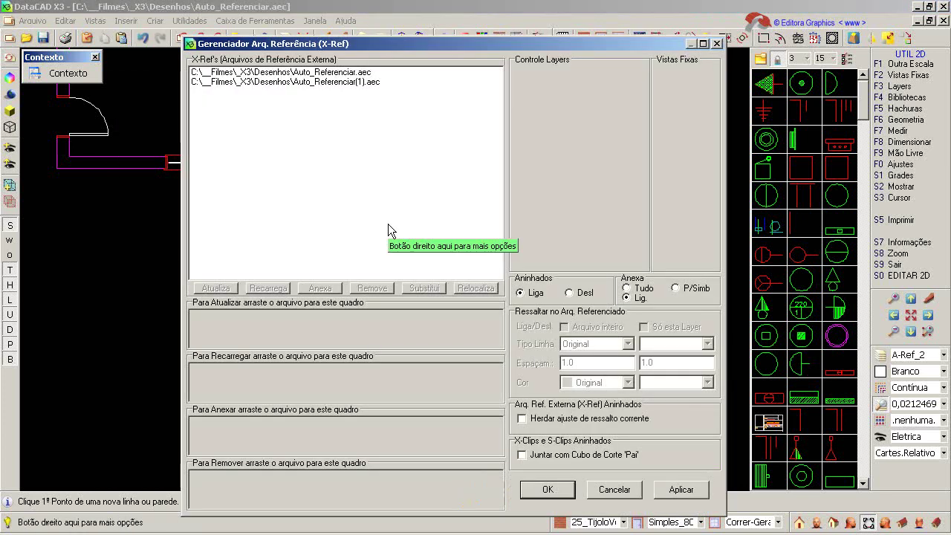
left_click(313, 82)
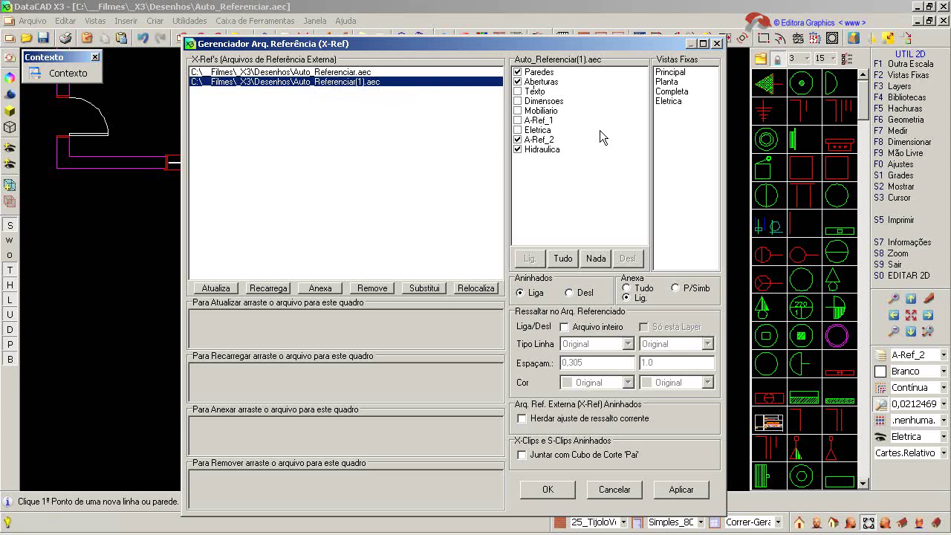
left_click(667, 83)
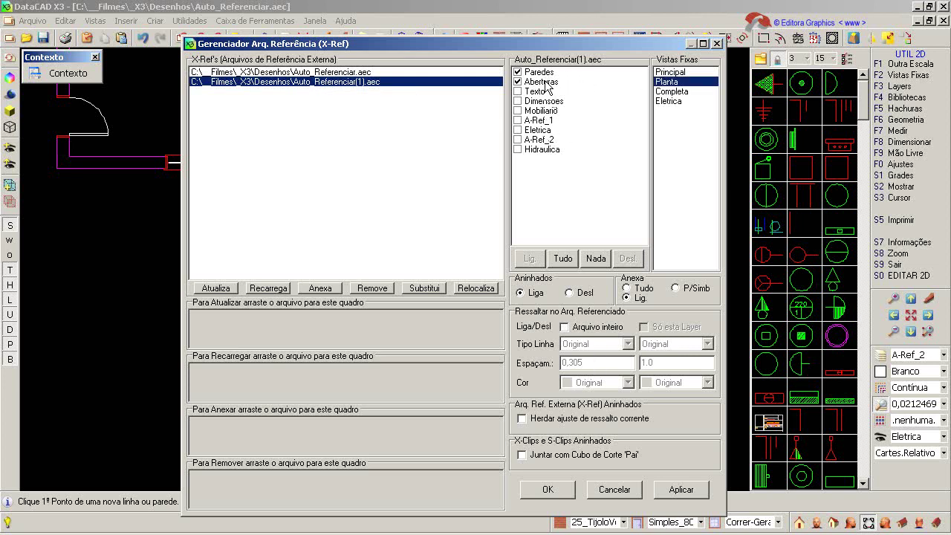
- Override the color of the entire Auto_Referenciar(1).aec reference with Cinza Claro and apply the X-Ref settings
left_click(580, 329)
left_click(628, 382)
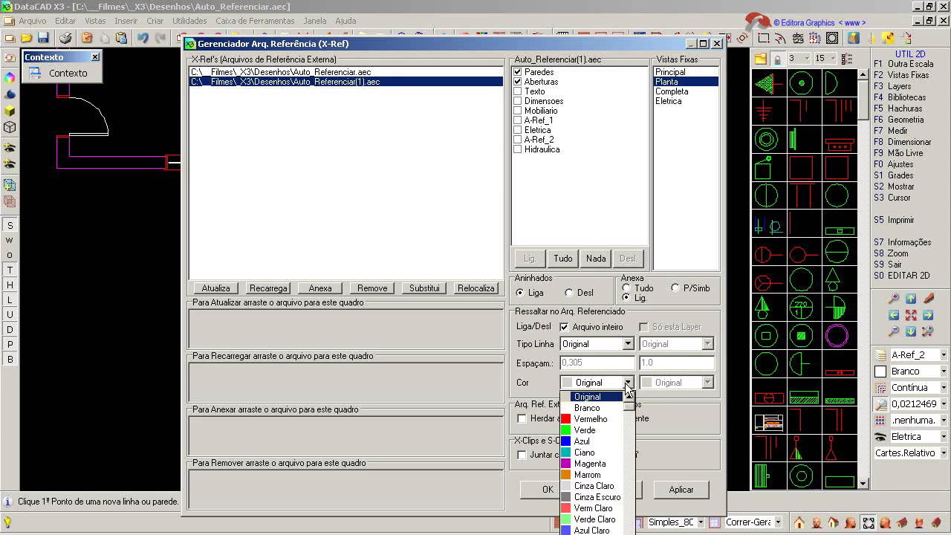
left_click(575, 487)
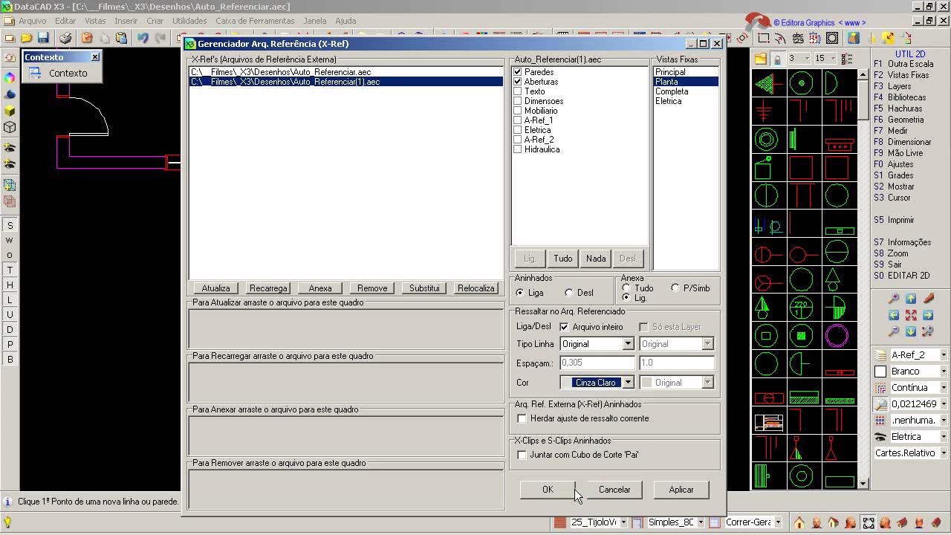
left_click(548, 490)
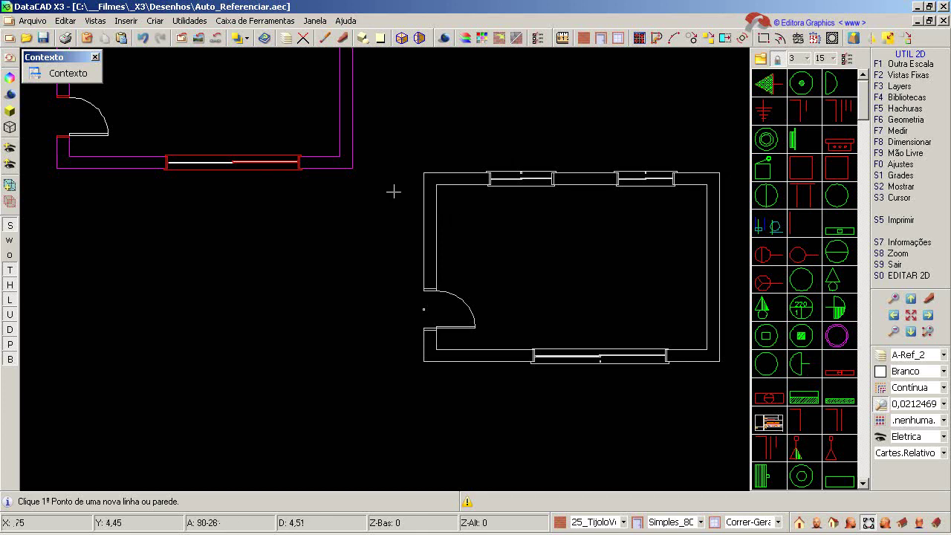
- Make Hidraulica the active layer and load the Cozinha symbol folder from Curso-DDC
left_click(903, 356)
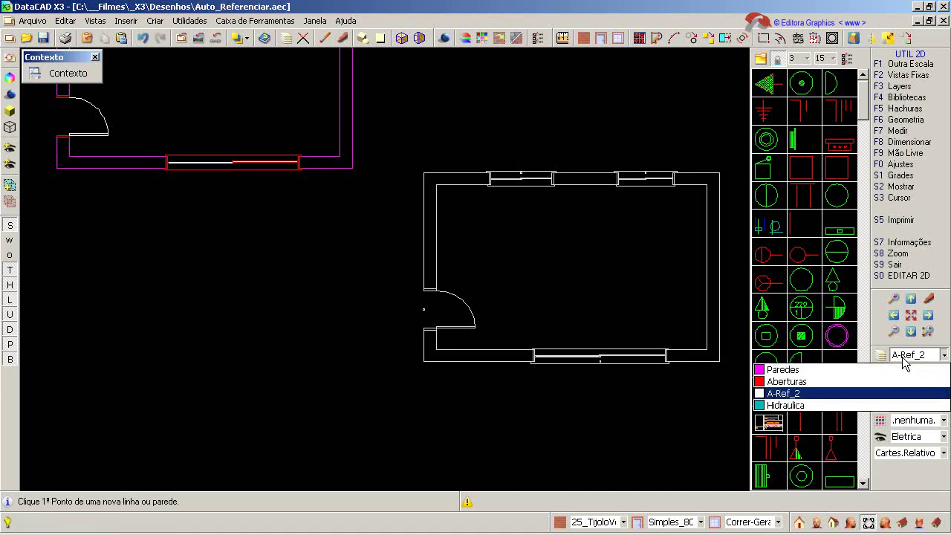
left_click(823, 407)
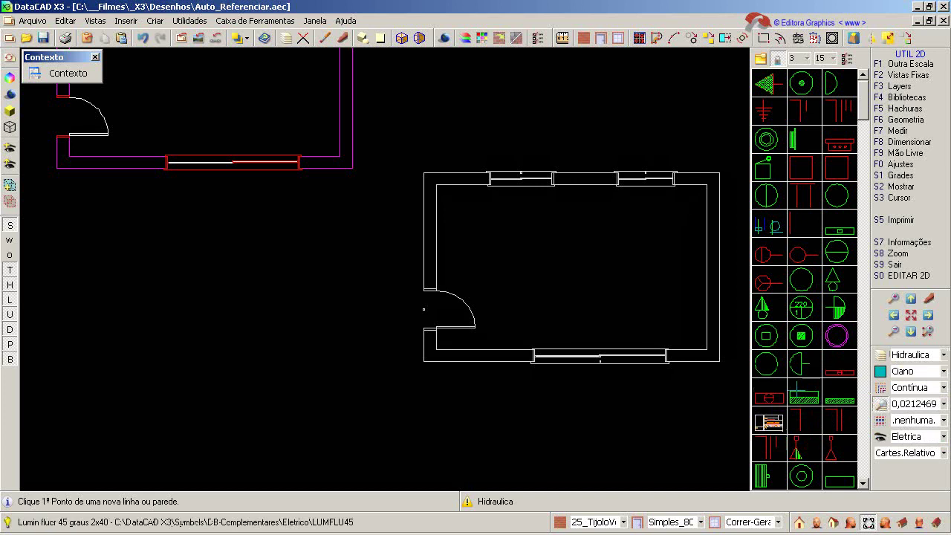
left_click(768, 60)
left_click(782, 78)
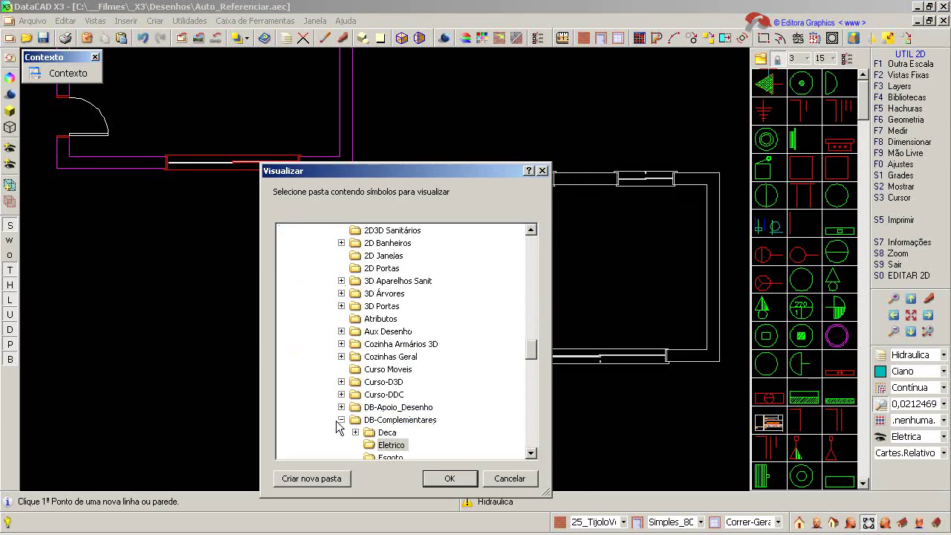
left_click(341, 420)
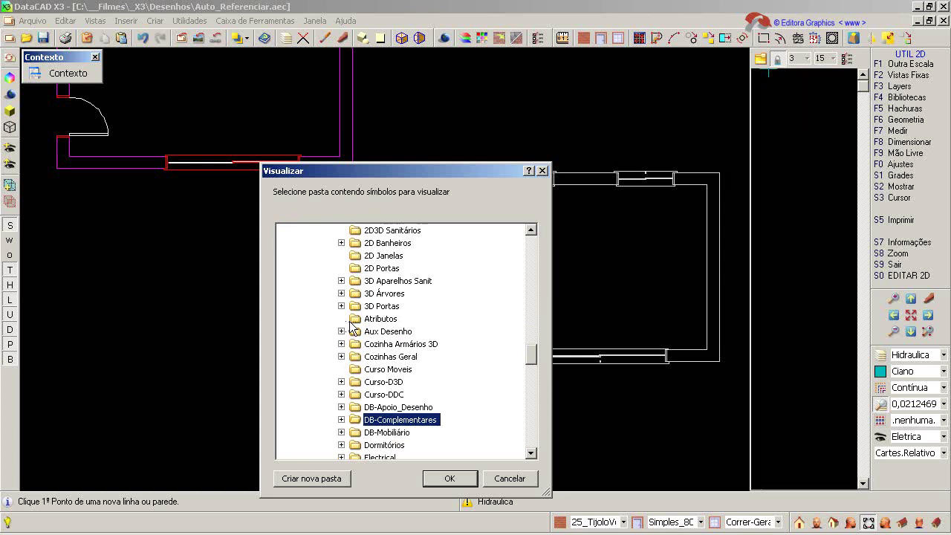
left_click(341, 395)
left_click(392, 369)
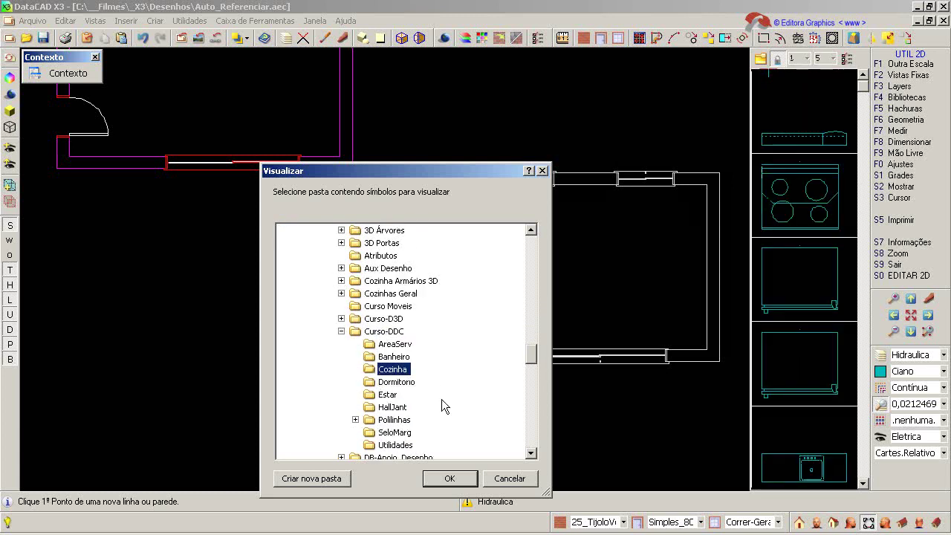
left_click(450, 479)
- Insert the kitchen sink countertop symbol, unrotated with ortho mode on, against the new X-Ref's upper wall between the two windows
left_click(804, 467)
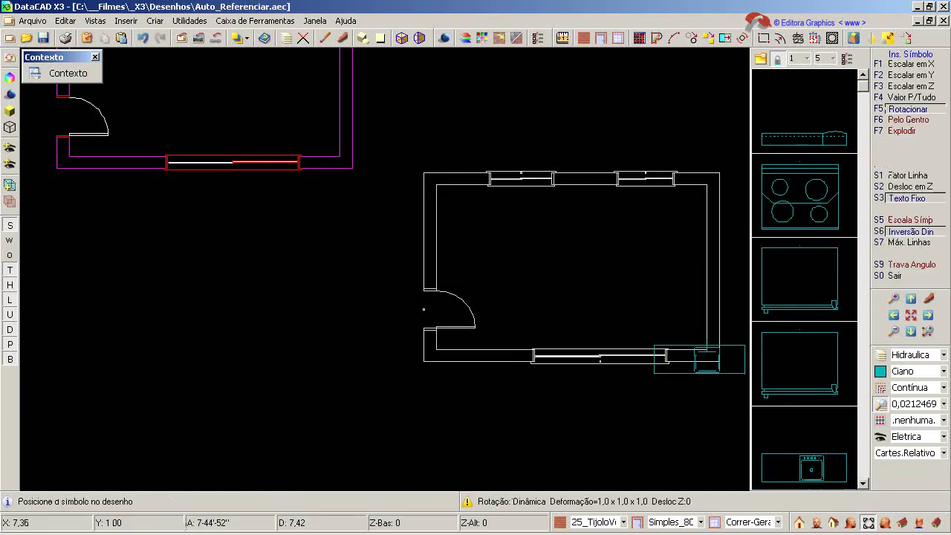
left_click(579, 202)
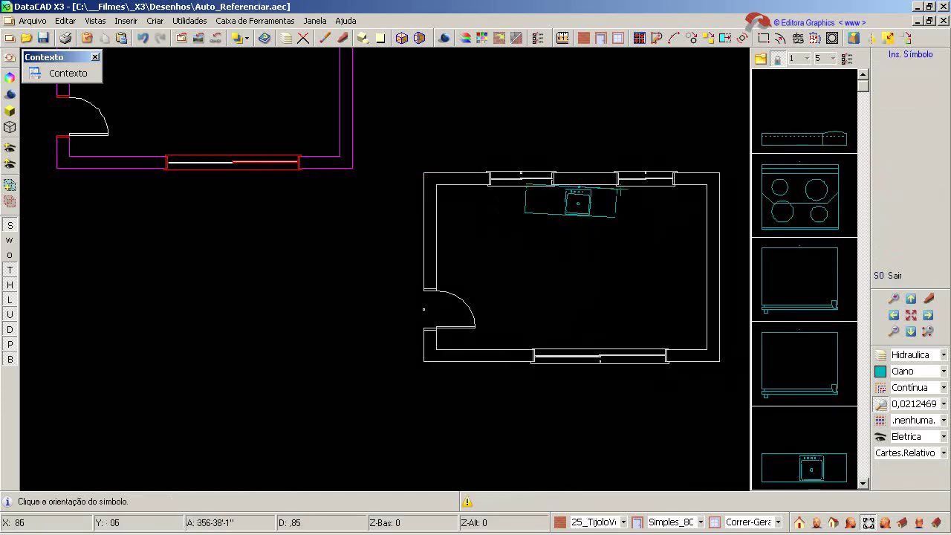
key("o")
left_click(624, 190)
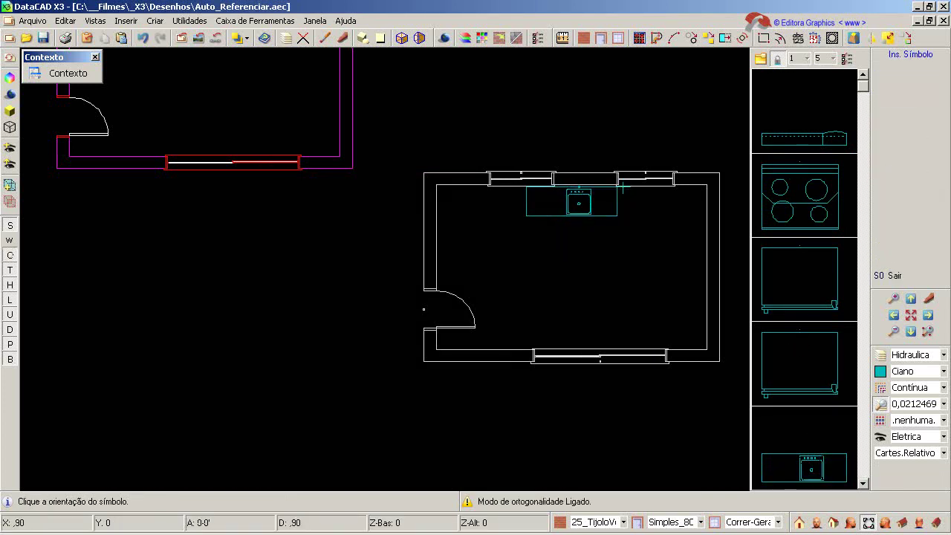
- Insert the square kitchen appliance symbol with the front door line, unrotated, beside the sink countertop below the upper wall's second window
key("Escape")
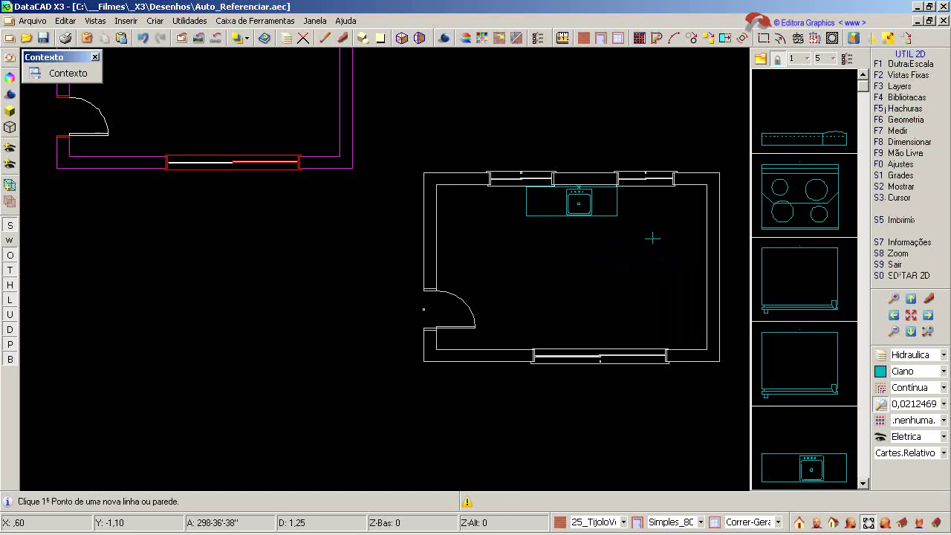
left_click(800, 281)
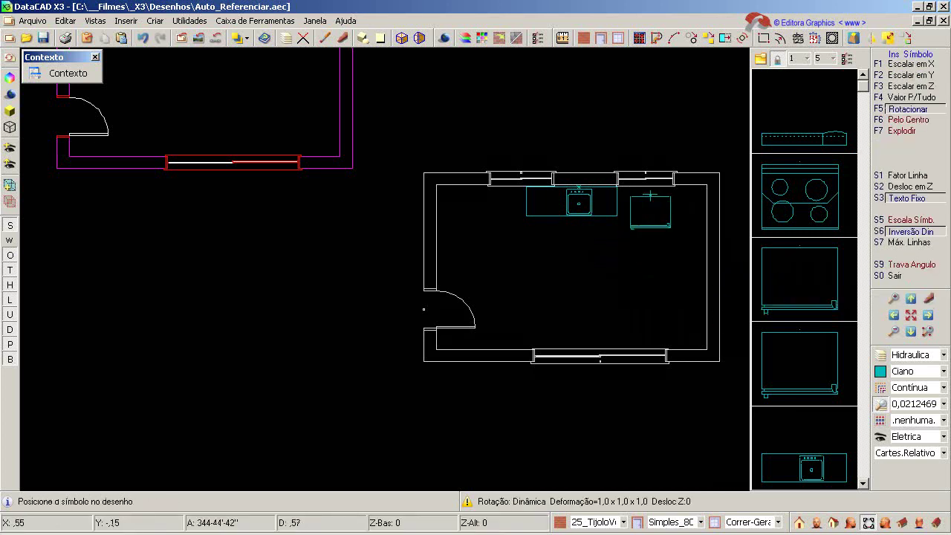
left_click(649, 188)
left_click(675, 190)
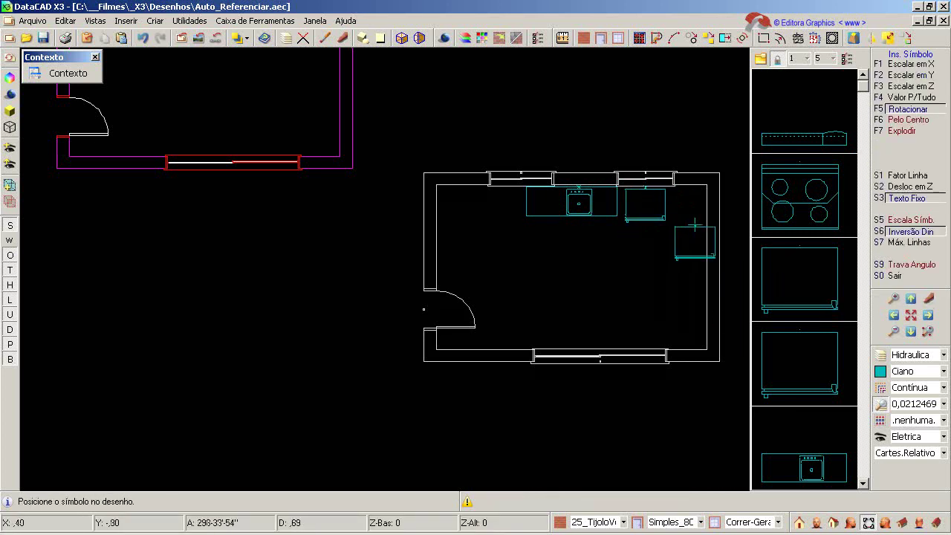
right_click(695, 225)
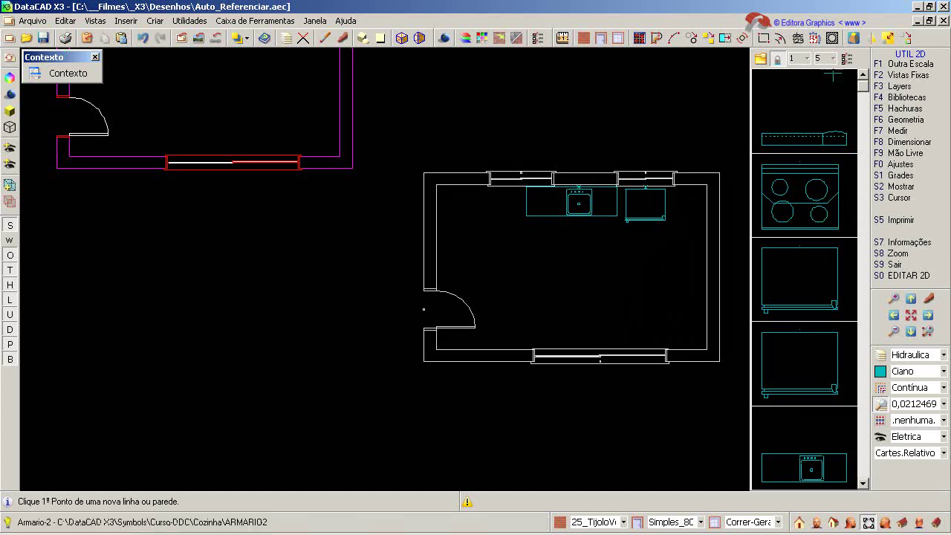
- Hide the symbol library browser and save the drawing
left_click(850, 59)
left_click(789, 378)
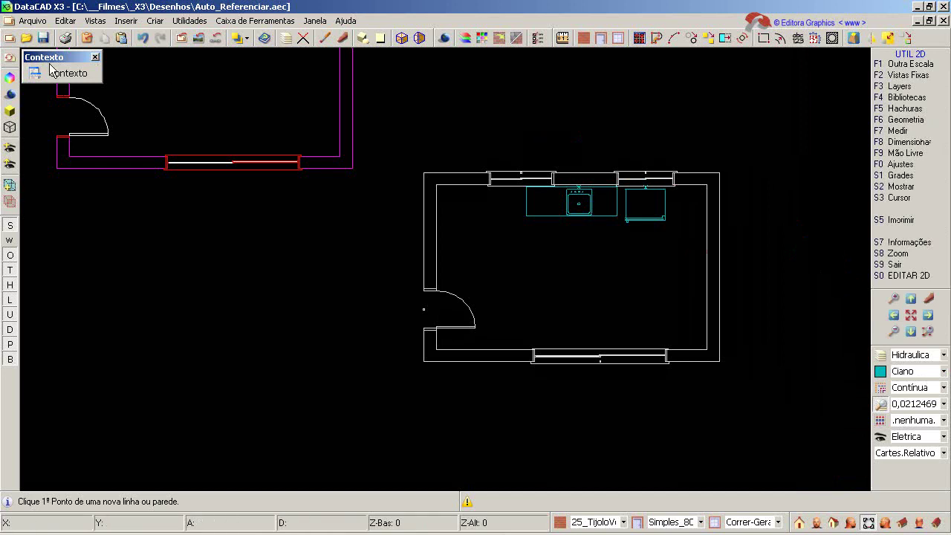
left_click(44, 39)
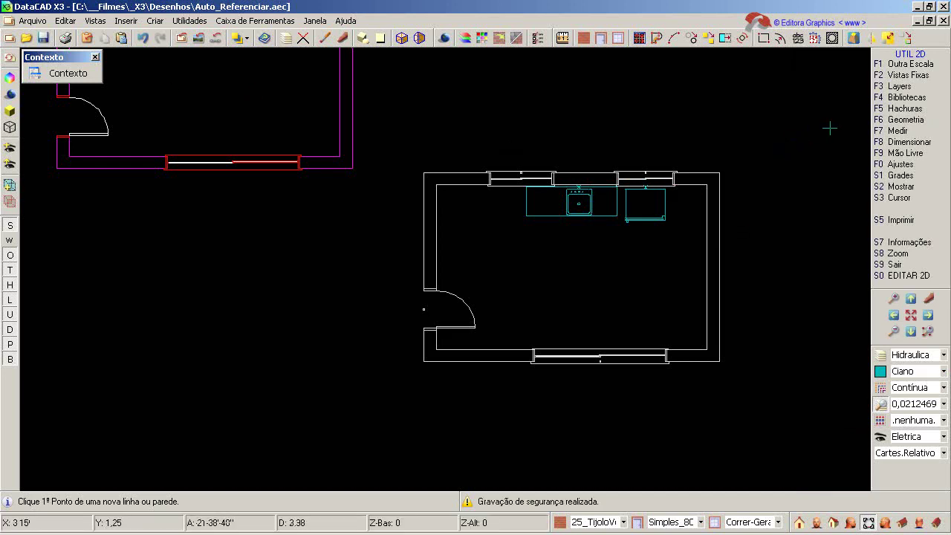
- Turn on all layers and fit all three plans in the drawing window
left_click(899, 87)
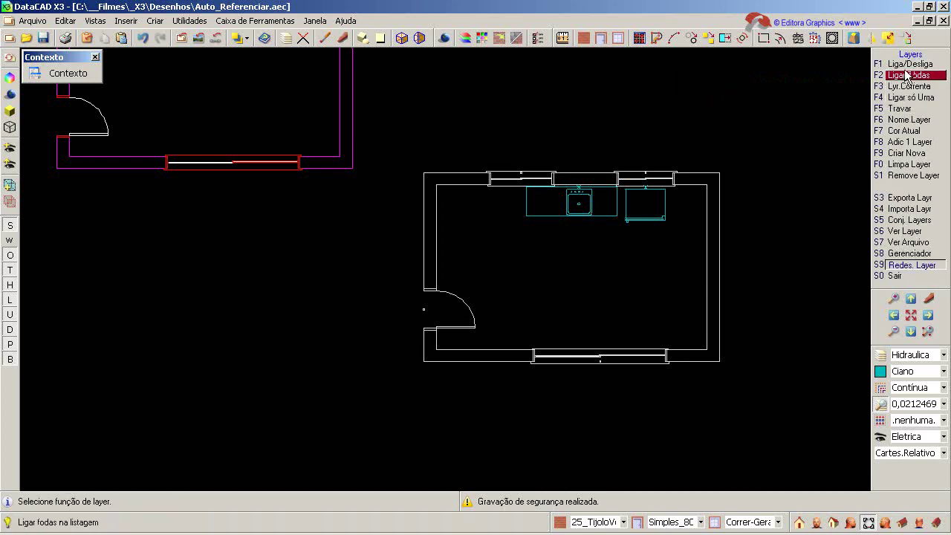
left_click(897, 76)
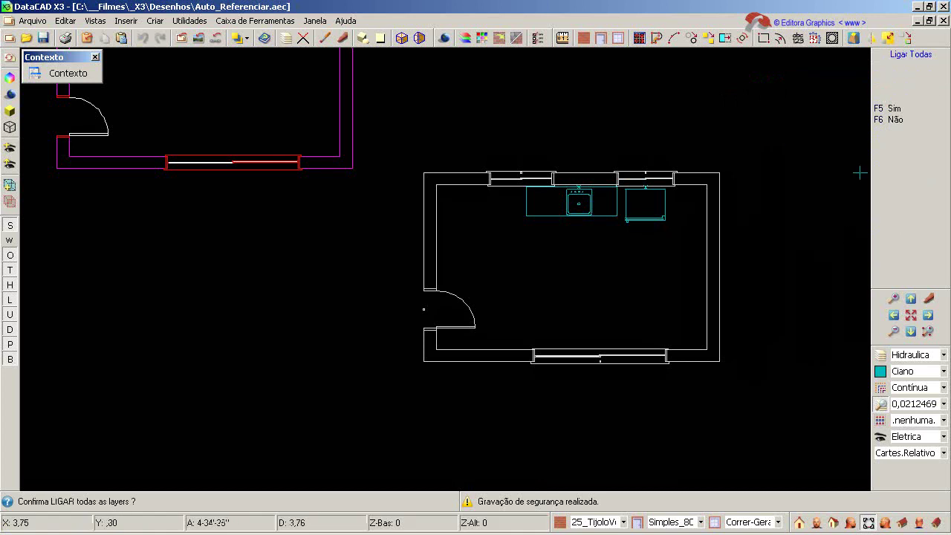
left_click(891, 108)
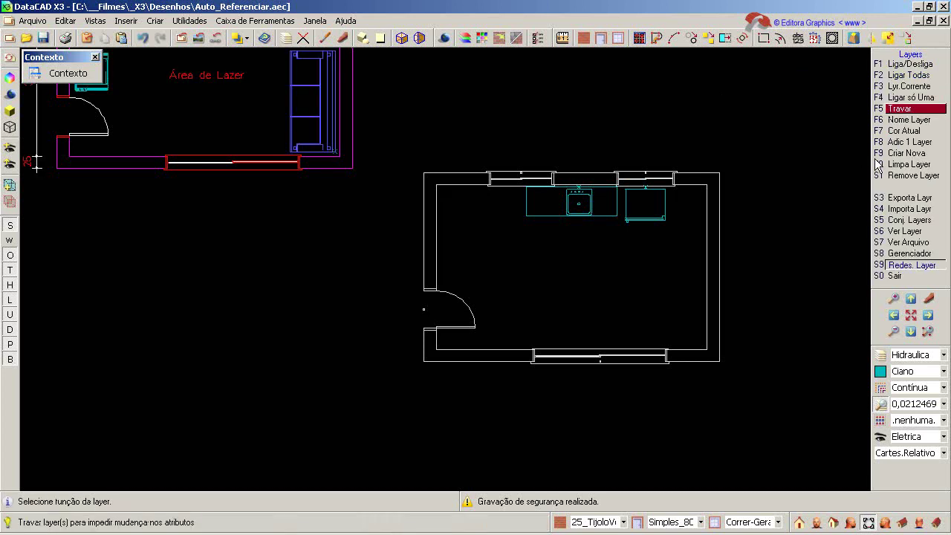
left_click(911, 316)
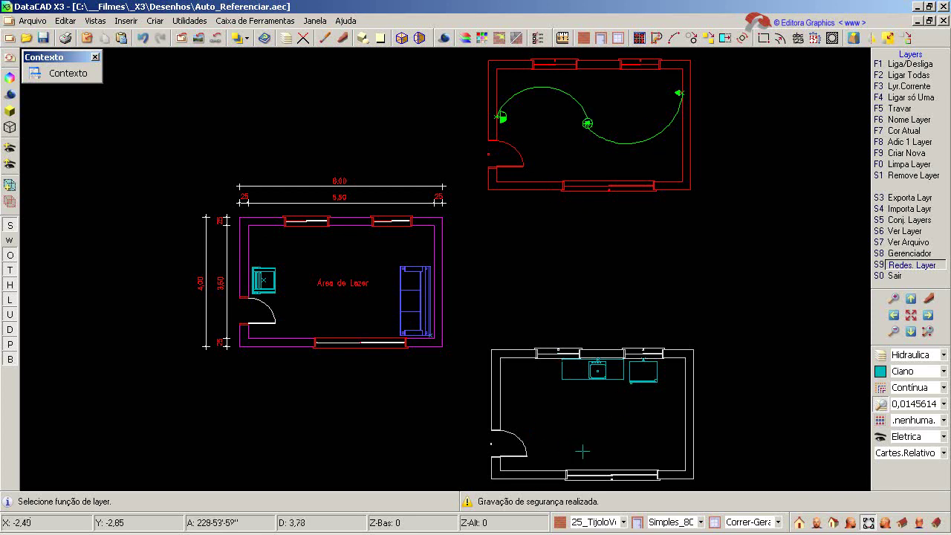
right_click(788, 212)
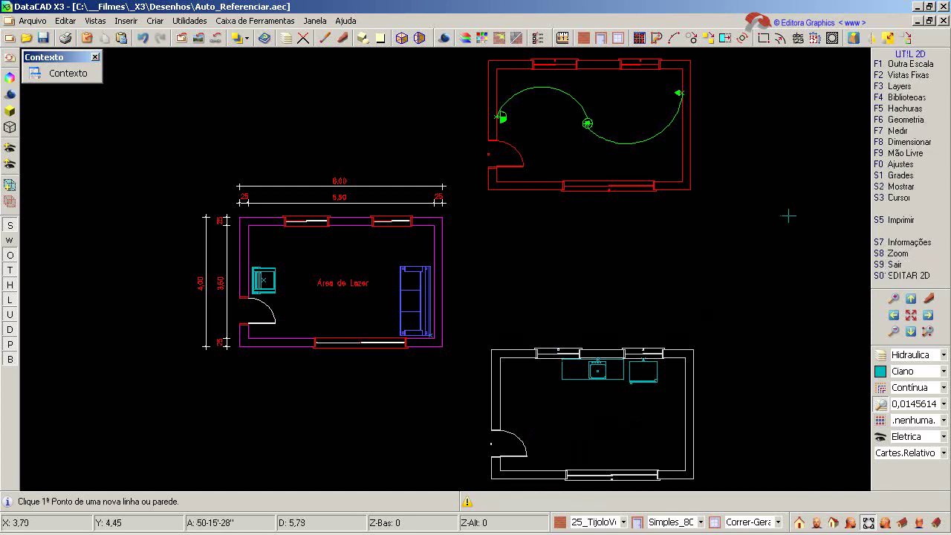
- Review the pen numbers and widths assigned to each color in the PADRAO_PENAS-1-50.DPF print pen table
left_click(895, 222)
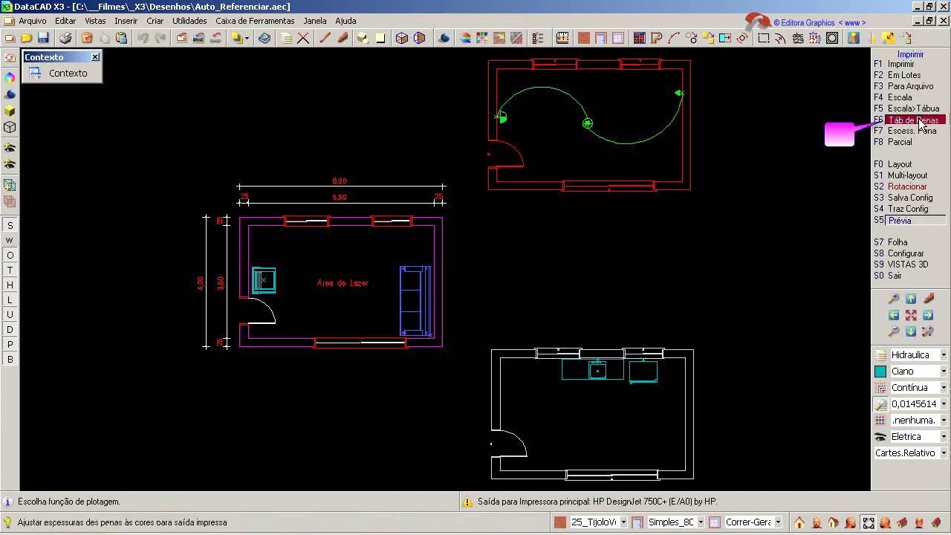
left_click(895, 121)
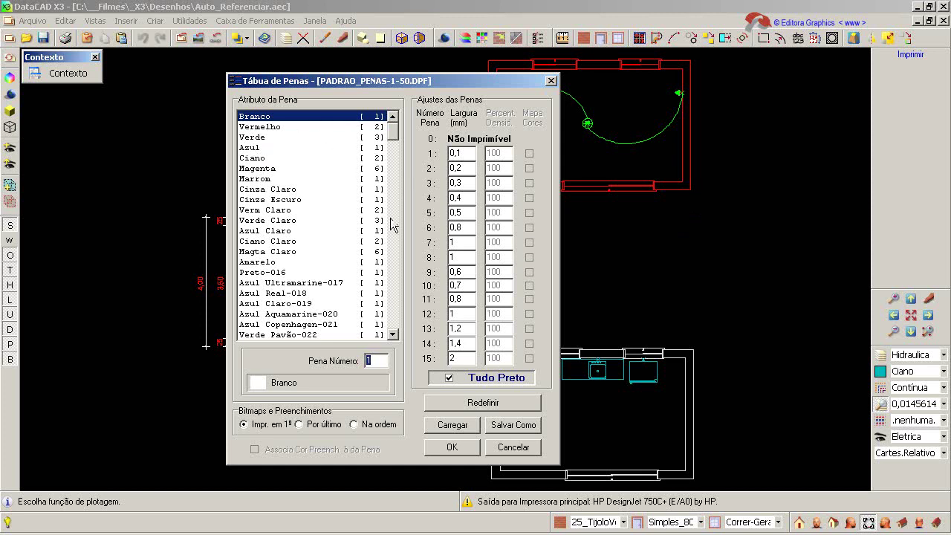
left_click(453, 446)
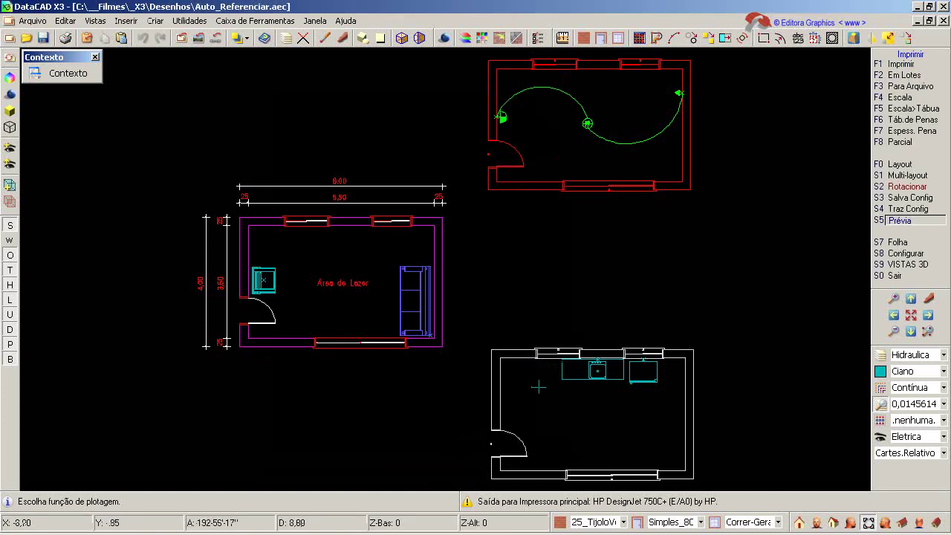
- Generate the print preview and examine the line weights of the base plan and the electrical plan up close
left_click(902, 65)
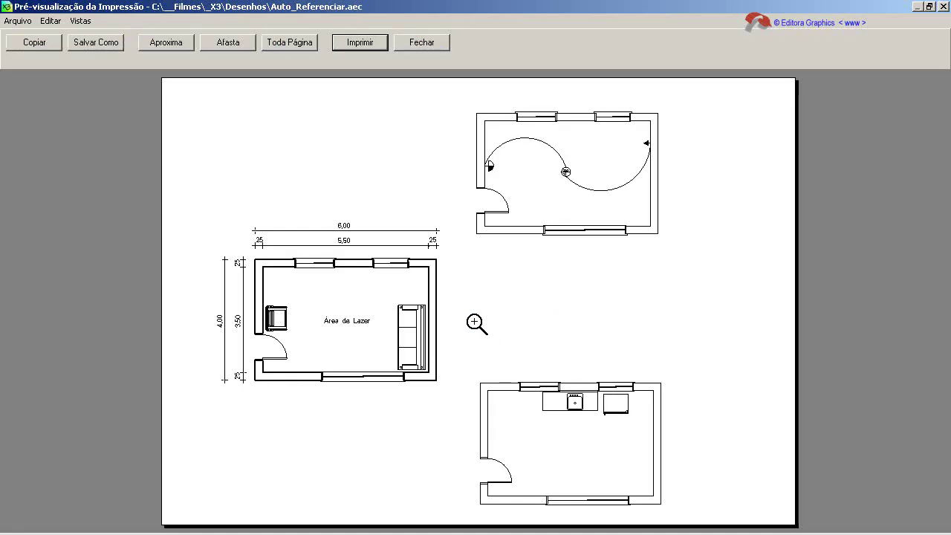
left_click(456, 299)
left_click(462, 300)
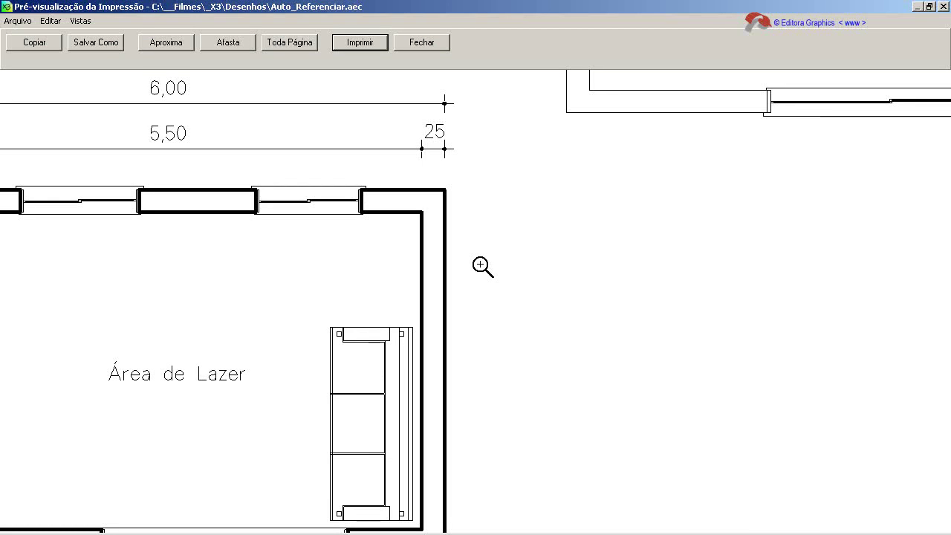
scroll(501, 312, "up", 2)
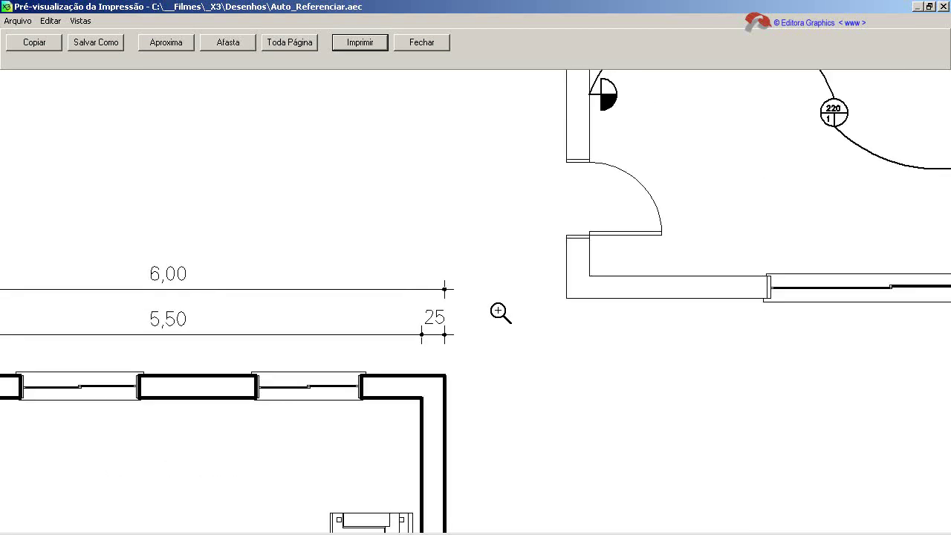
scroll(500, 312, "up", 1)
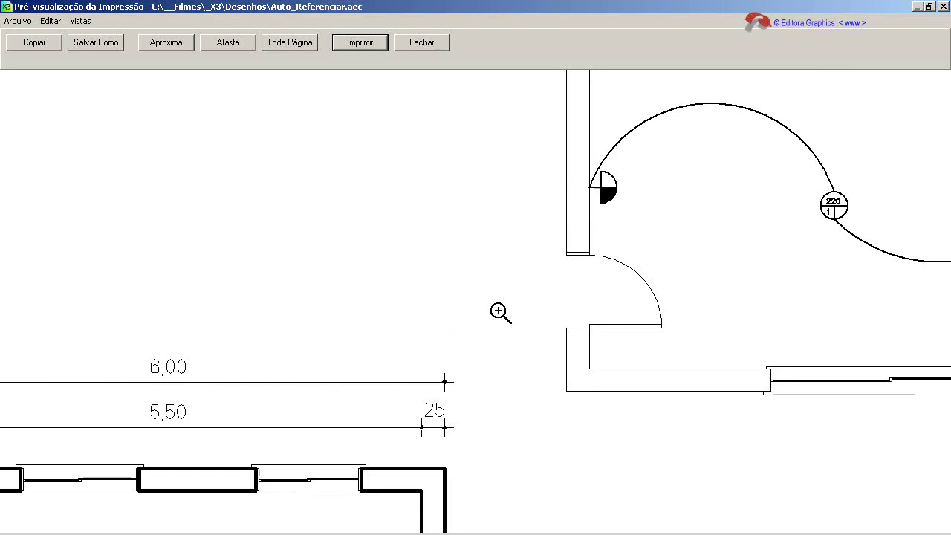
scroll(500, 312, "right", 2)
scroll(500, 312, "up", 1)
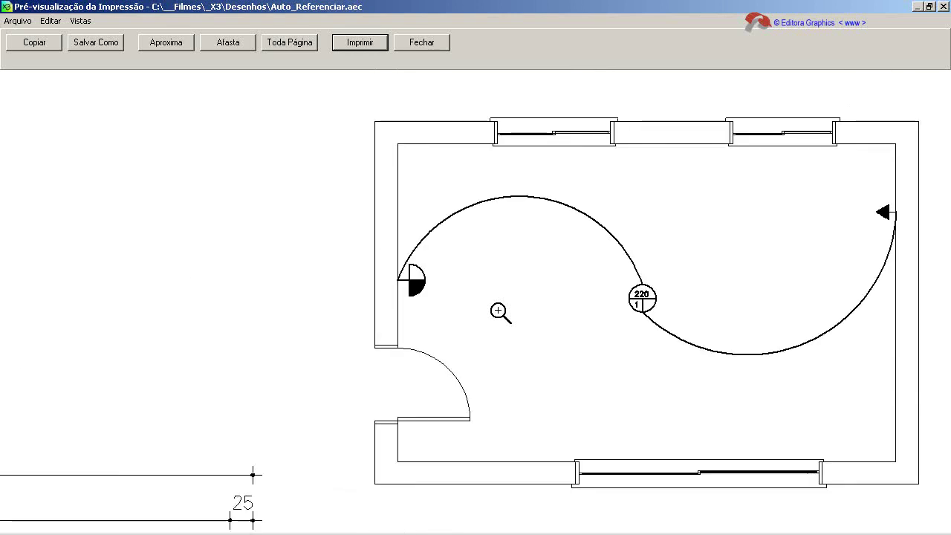
- Examine the plumbing plan's line weights in the print preview, view the whole page again, and close the preview
scroll(501, 312, "down", 8)
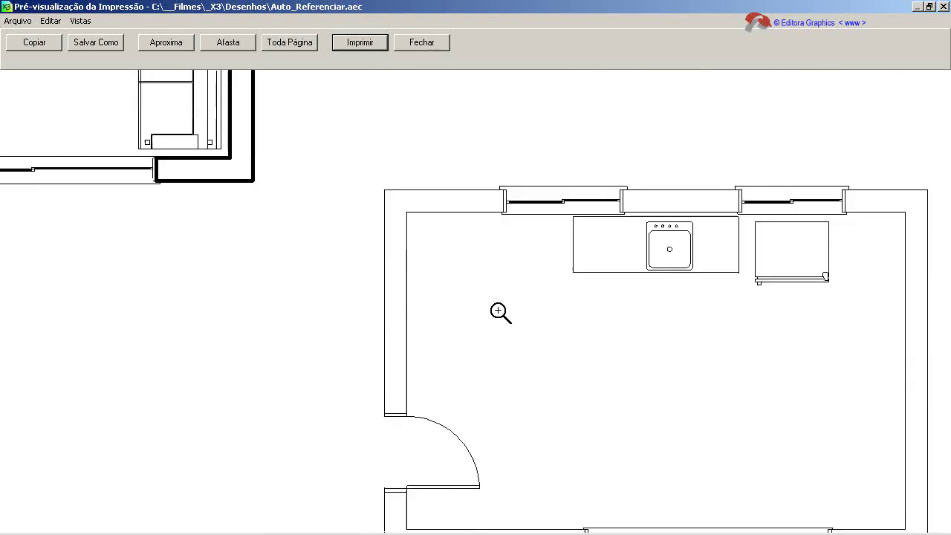
scroll(500, 312, "down", 1)
scroll(500, 312, "up", 1)
scroll(500, 312, "down", 1)
scroll(501, 312, "up", 1)
left_click(297, 43)
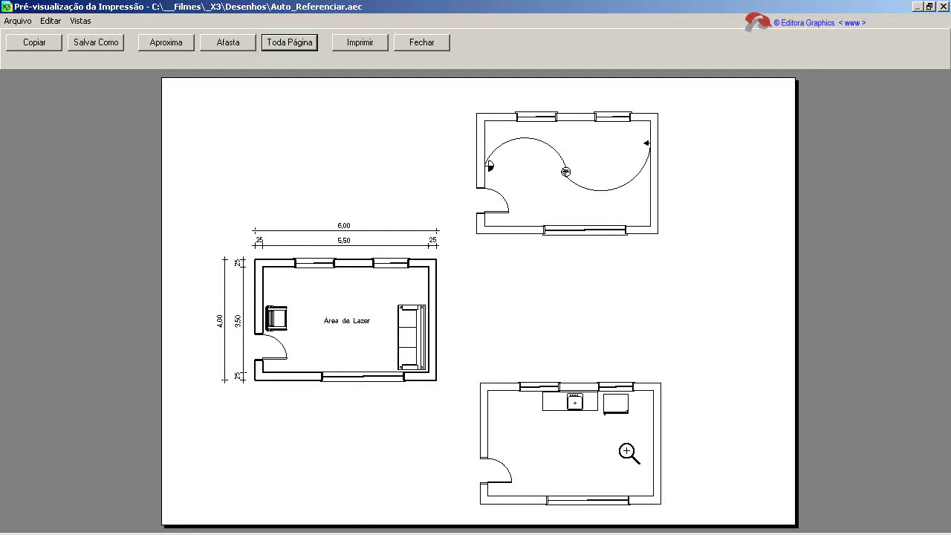
left_click(421, 44)
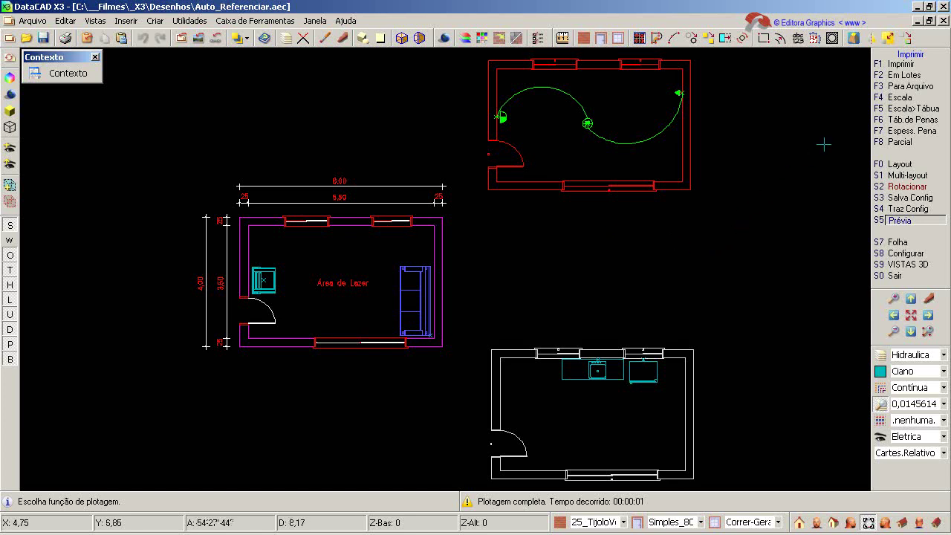
- Review the pen table assignments per print scale, checking the entries from 1:50 to 1:200, and leave them without saving changes
left_click(915, 109)
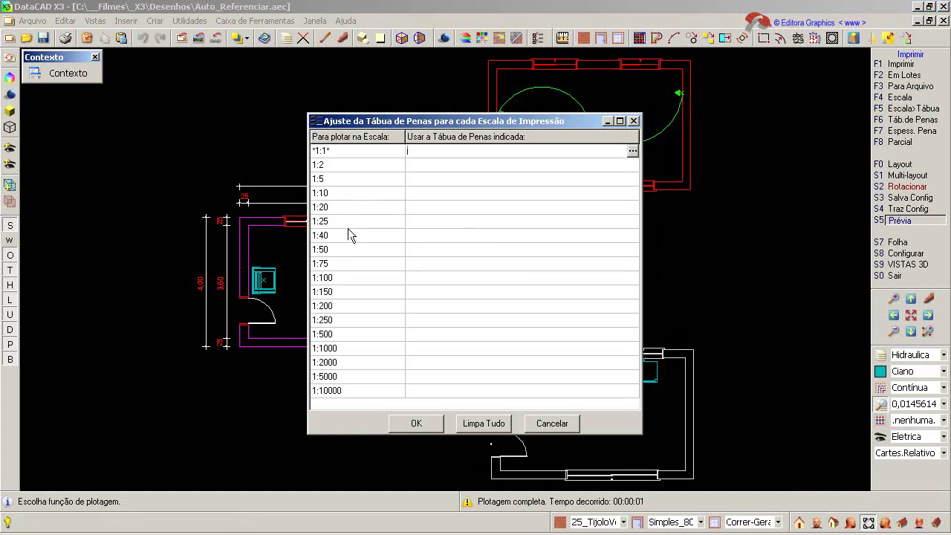
left_click(427, 251)
left_click(425, 263)
left_click(428, 278)
left_click(437, 301)
left_click(552, 424)
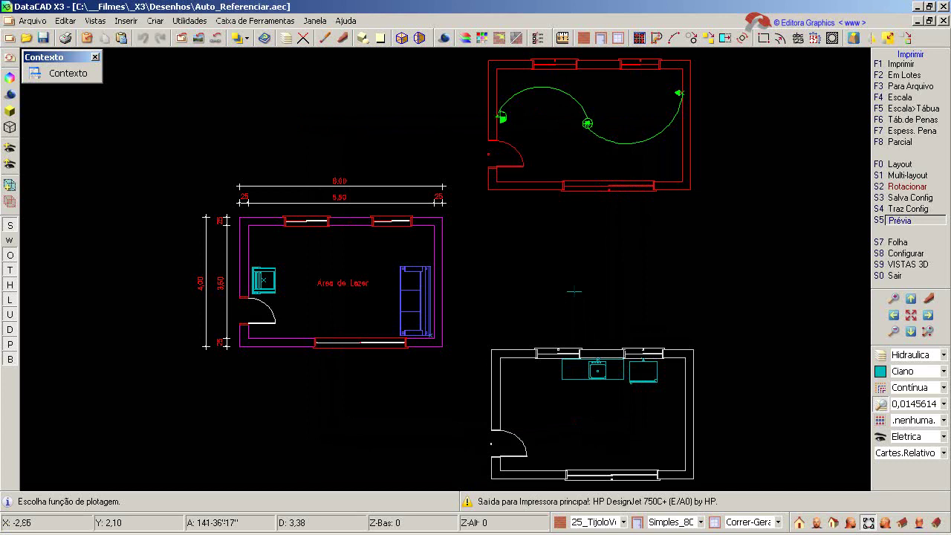